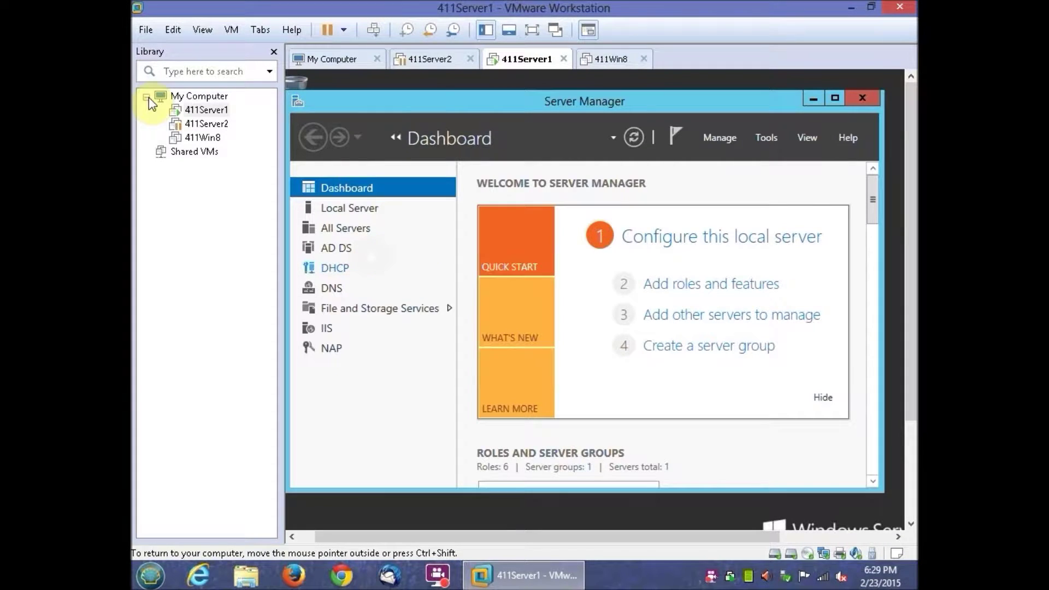
On the 411Server1 VM, launch Group Policy Management from Server Manager's Tools menu
left_click(209, 110)
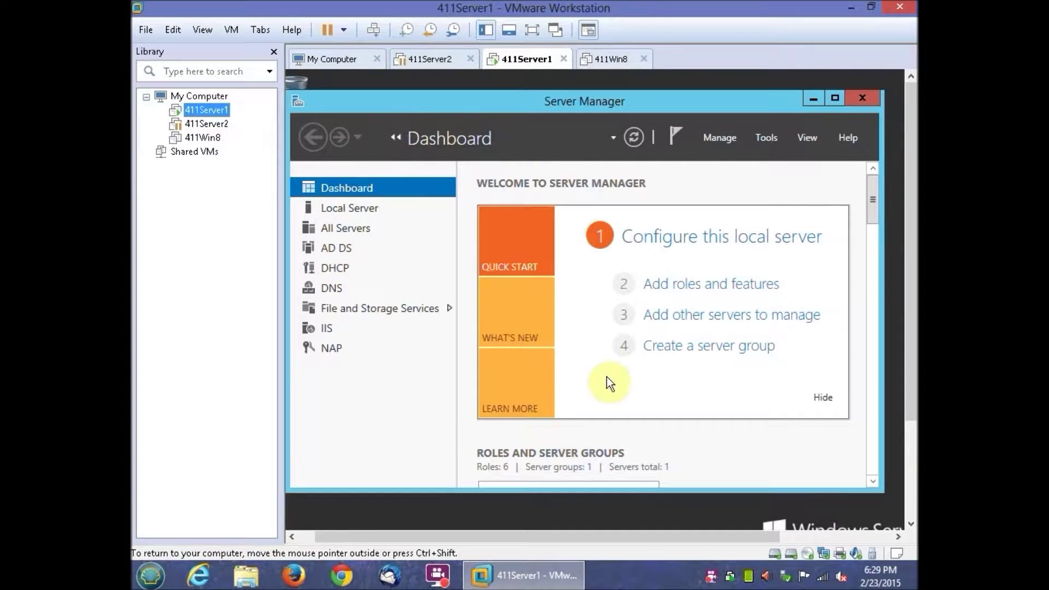
left_click(626, 383)
left_click(768, 140)
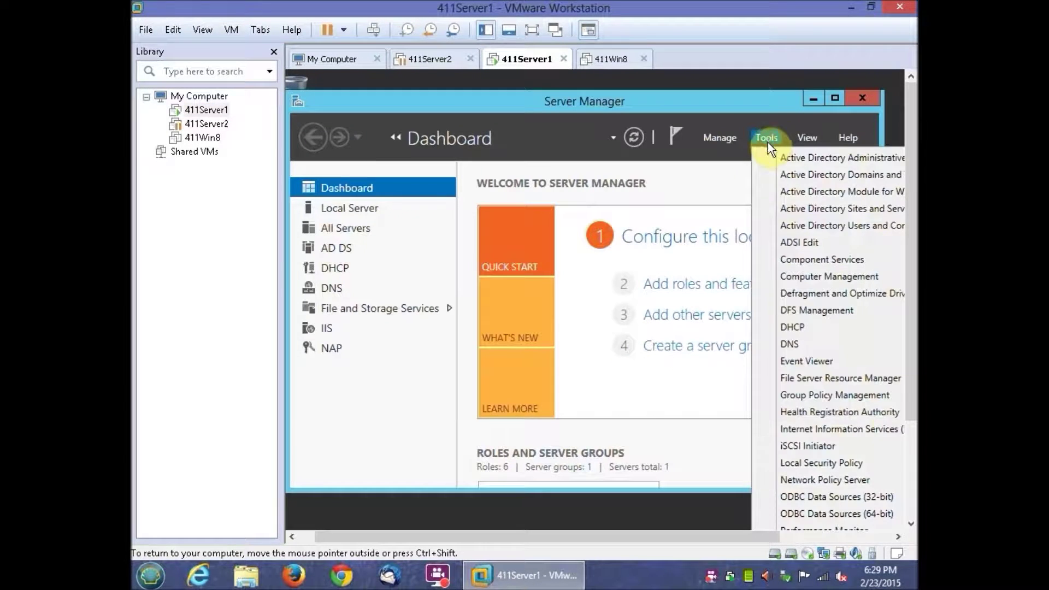
left_click(857, 396)
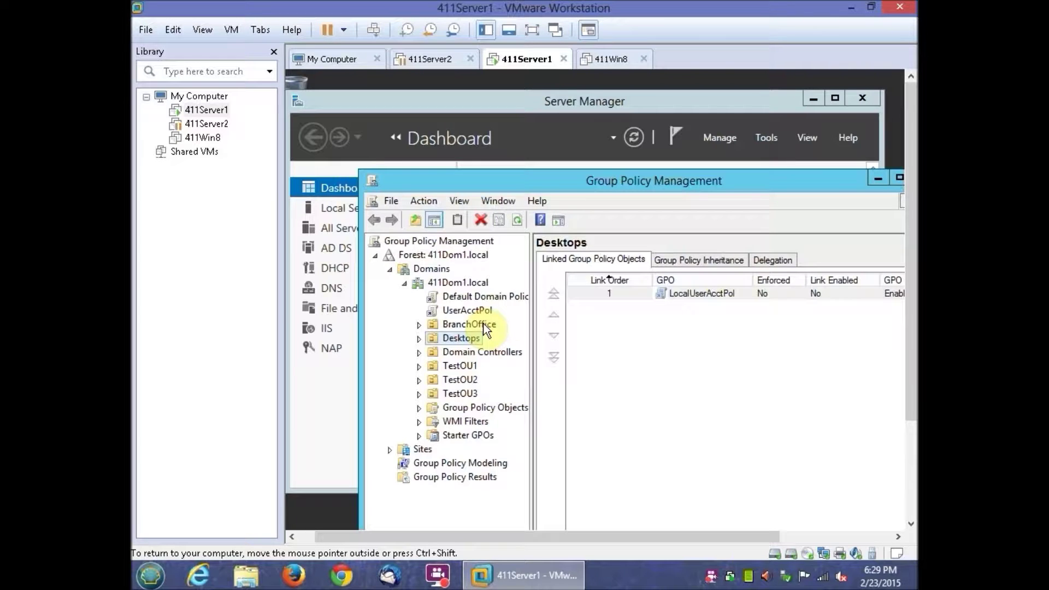
Create a new GPO named GPO1 under Group Policy Objects, with no starter GPO
left_click(469, 409)
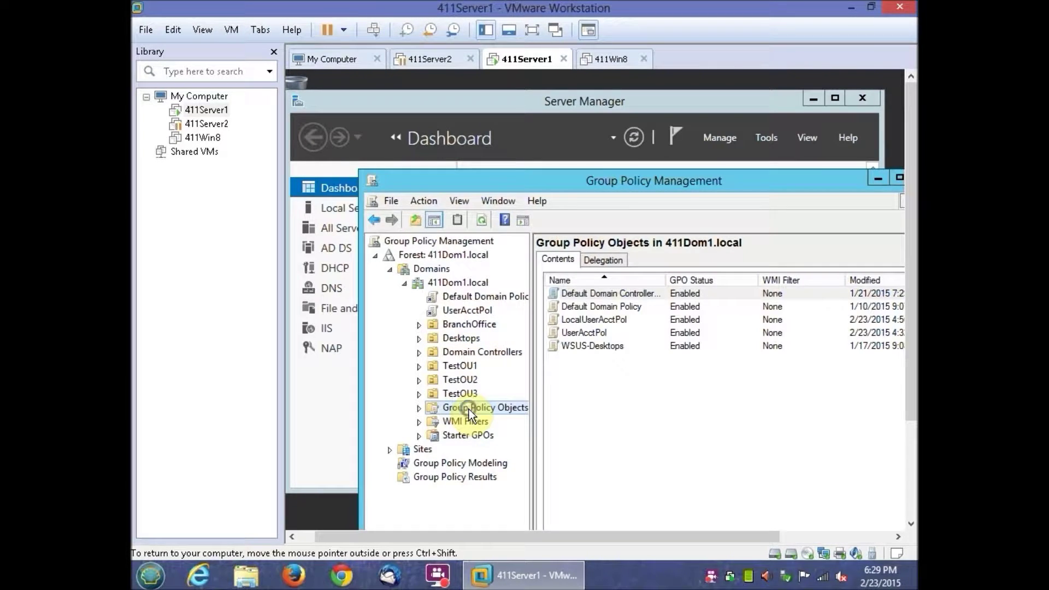
right_click(469, 409)
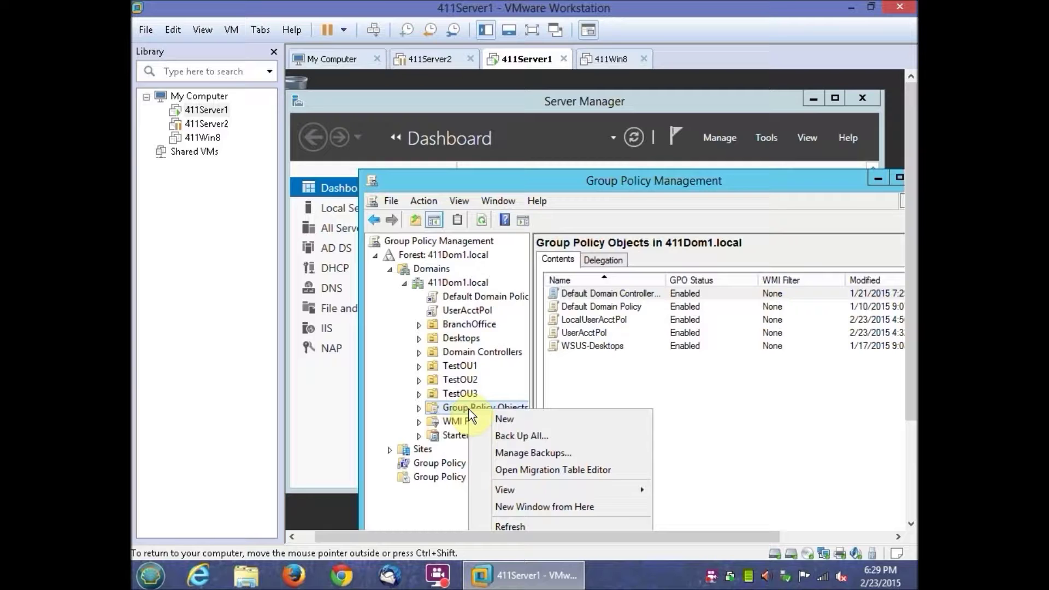
left_click(497, 419)
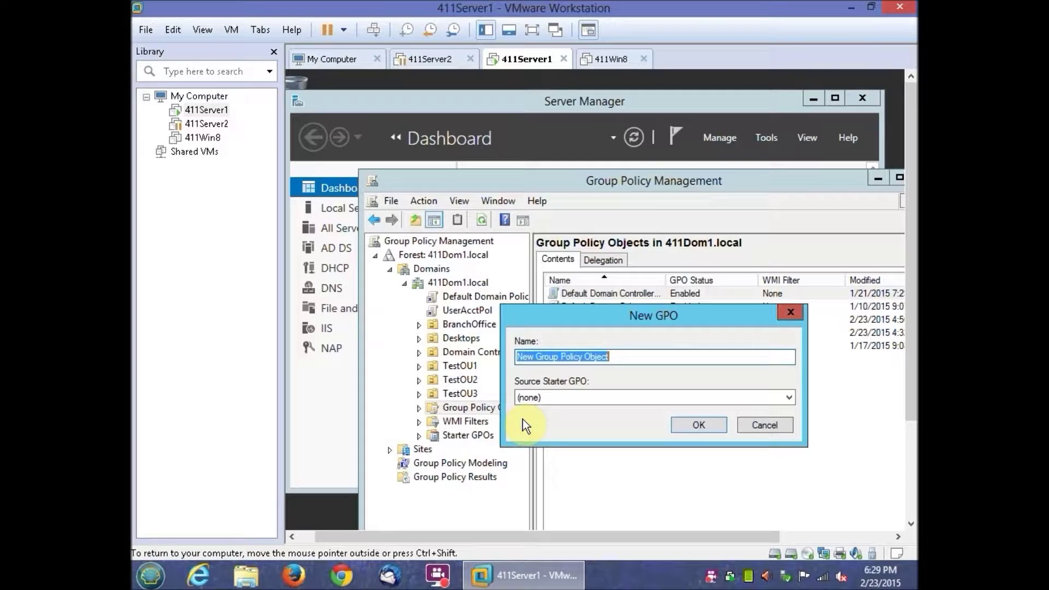
type("GPO")
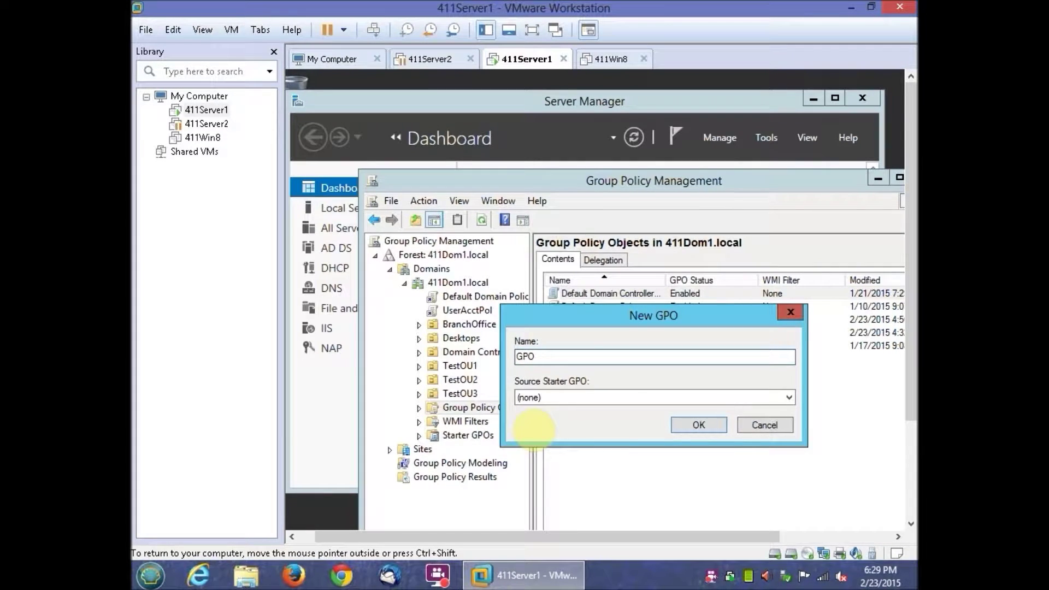
type("1")
left_click(620, 403)
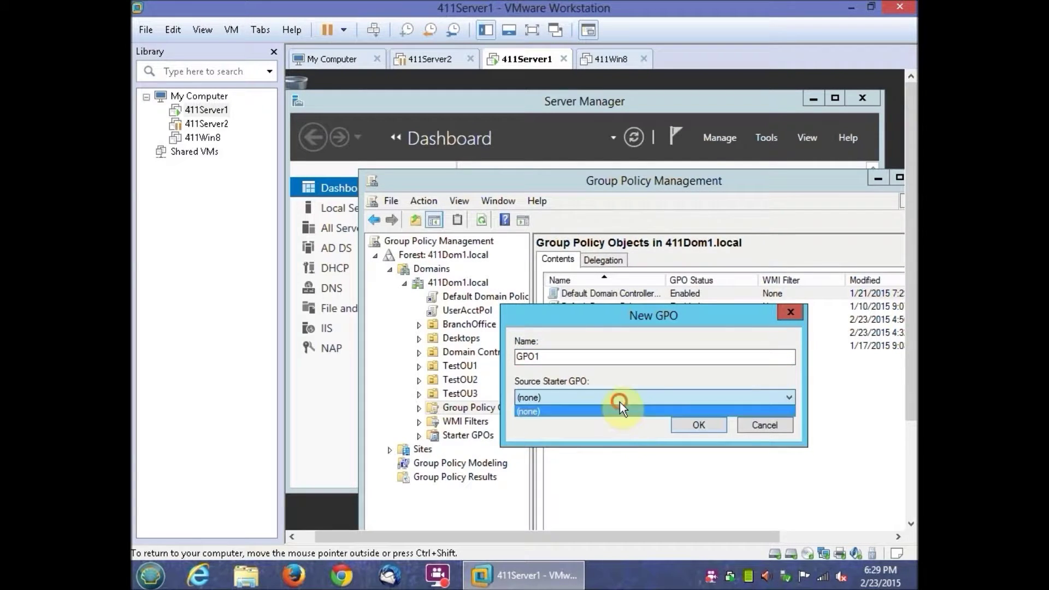
left_click(620, 402)
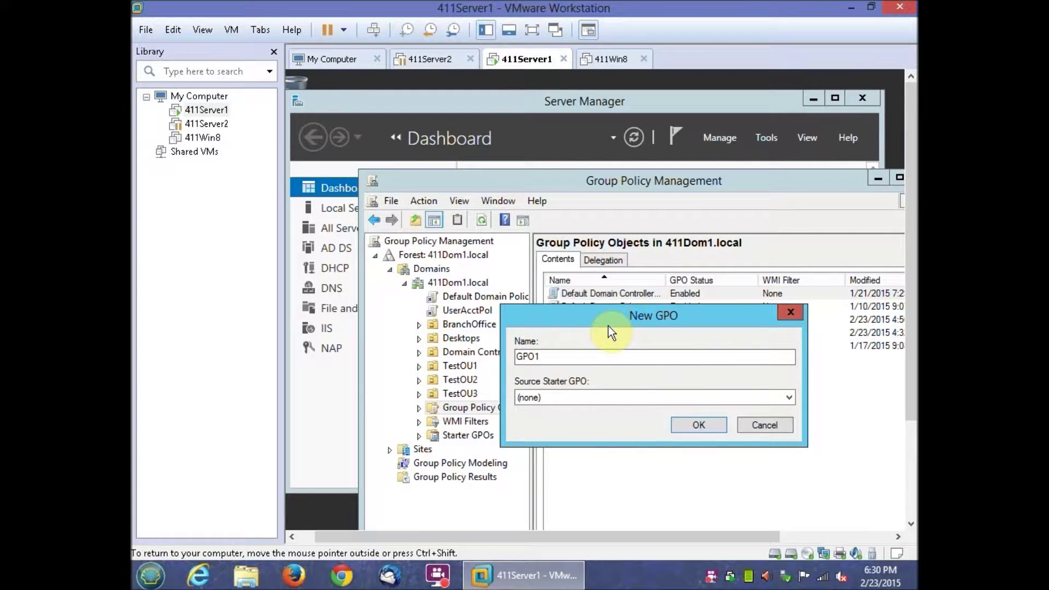
left_click(698, 425)
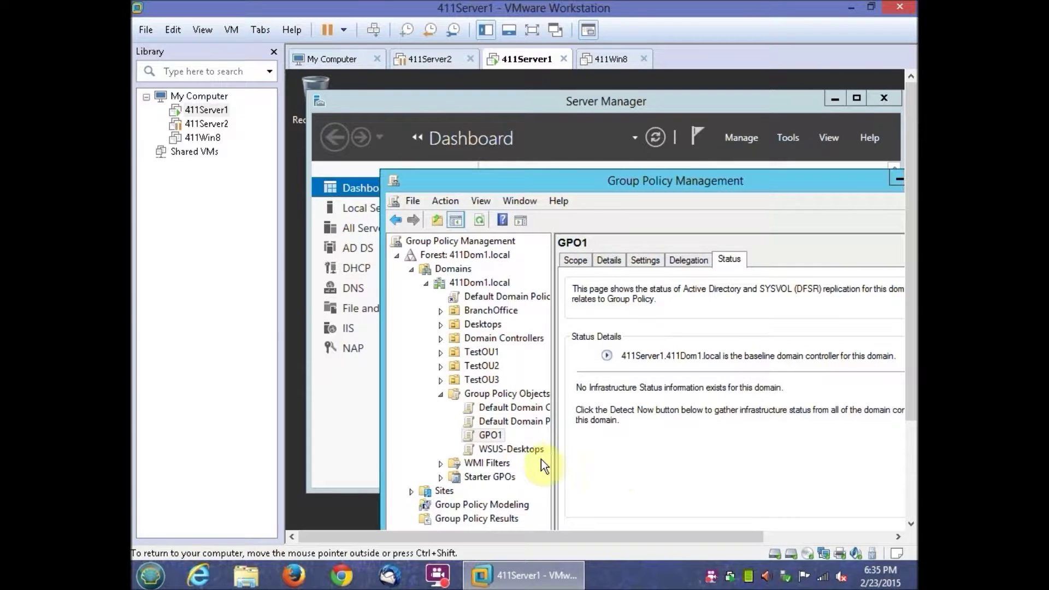
Check GPO1's status, then attach GPO1 to the Desktops OU with Link an Existing GPO
right_click(489, 439)
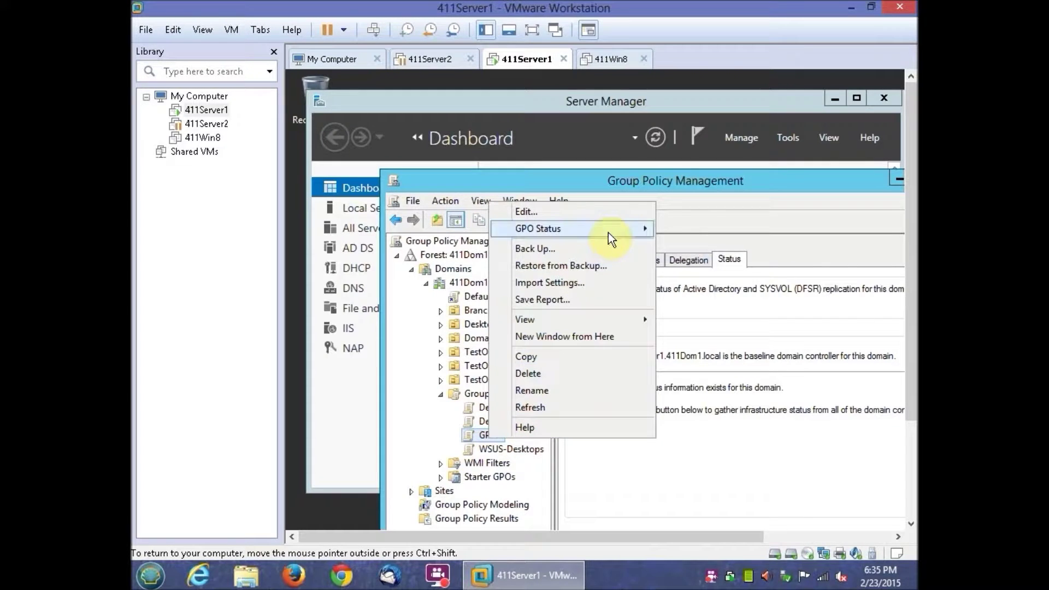
mouse_move(608, 232)
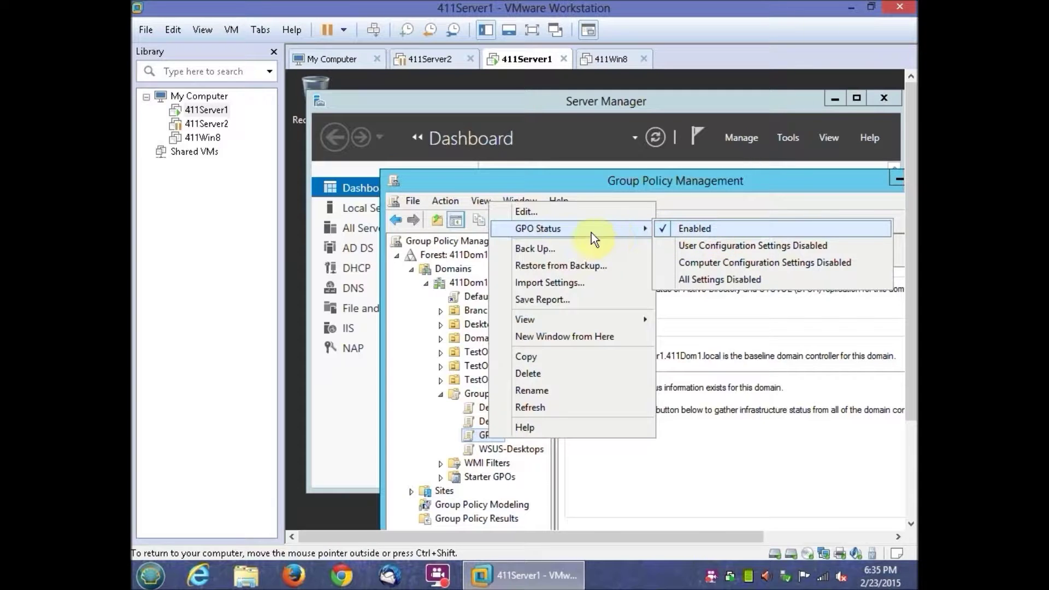
left_click(476, 343)
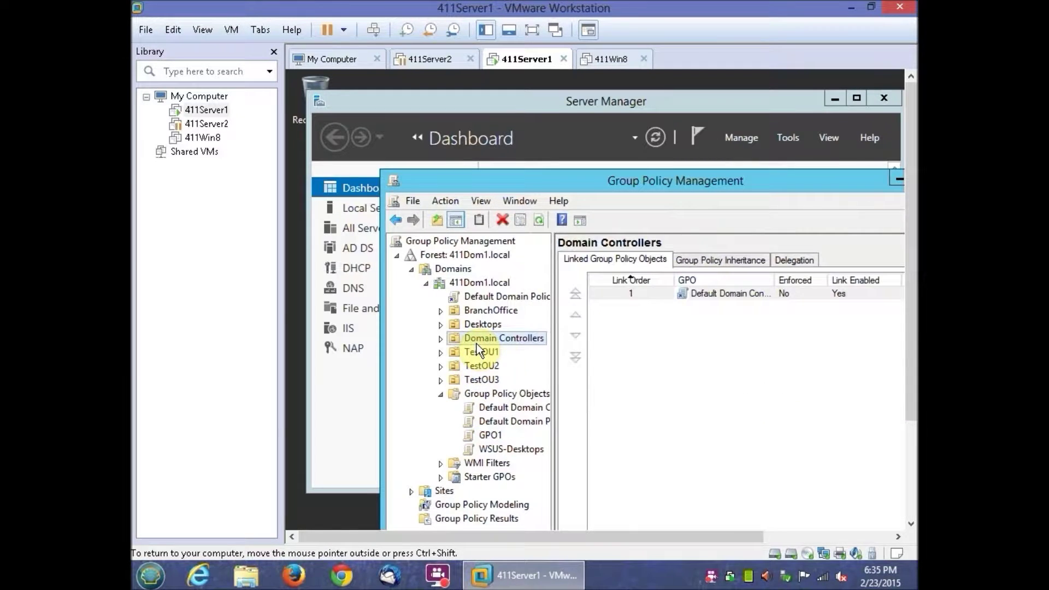
left_click(490, 323)
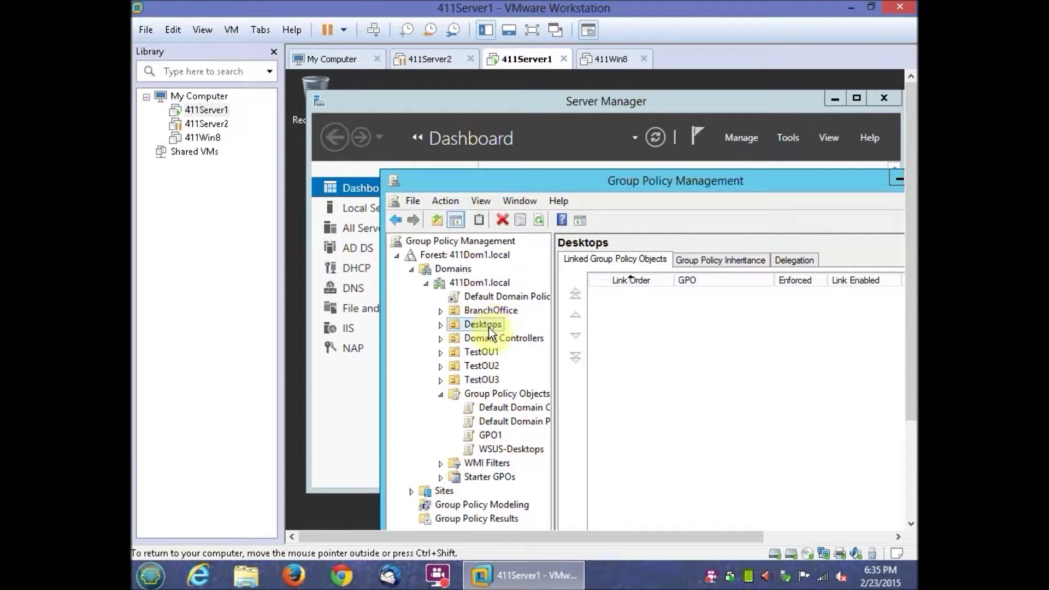
right_click(490, 325)
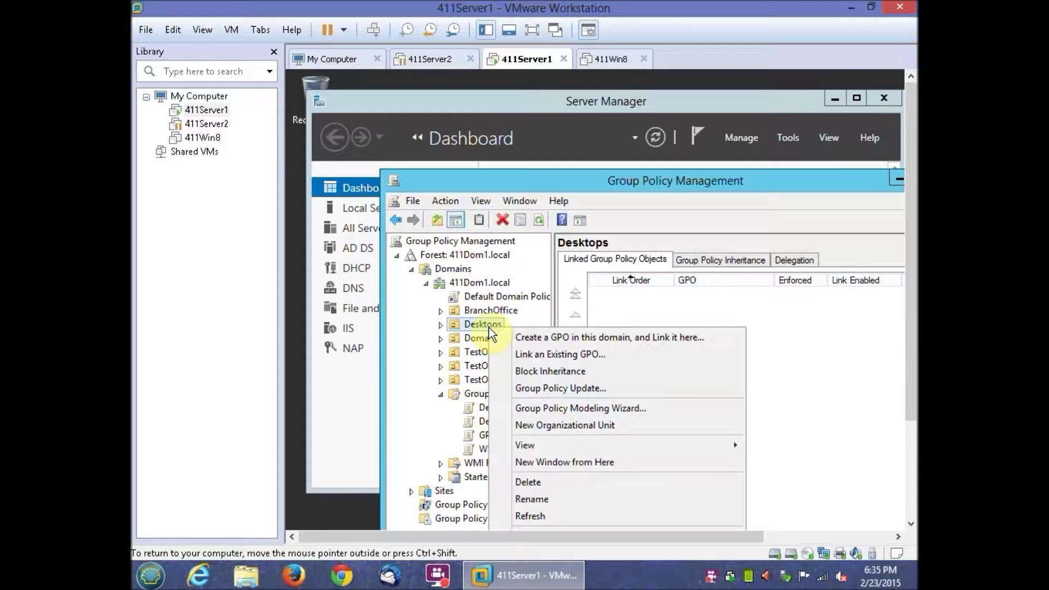
left_click(560, 360)
left_click(641, 358)
left_click(729, 508)
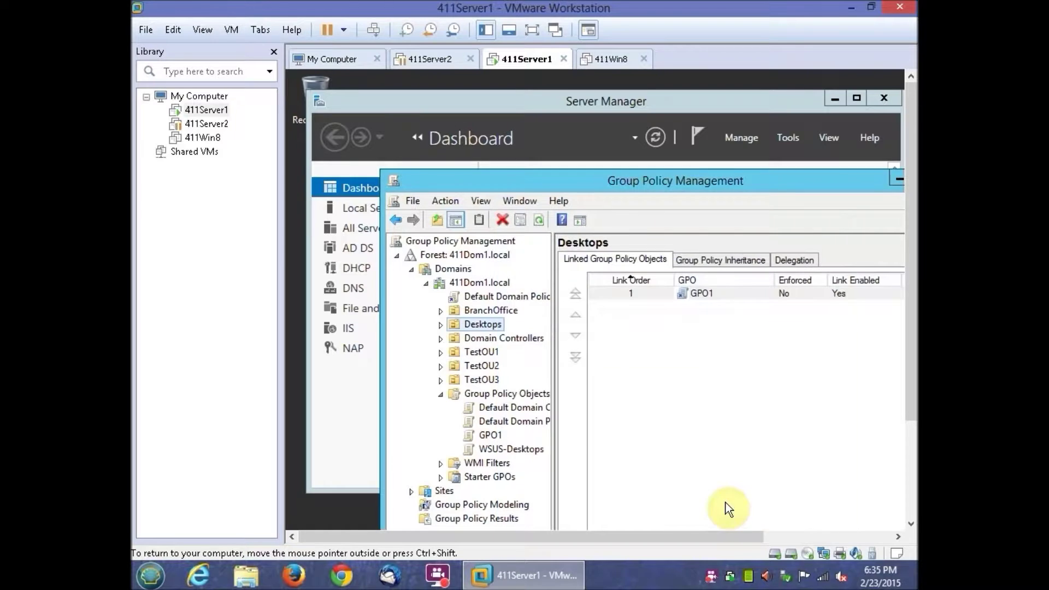
Create a second GPO named GPO2 and view its details
left_click(496, 393)
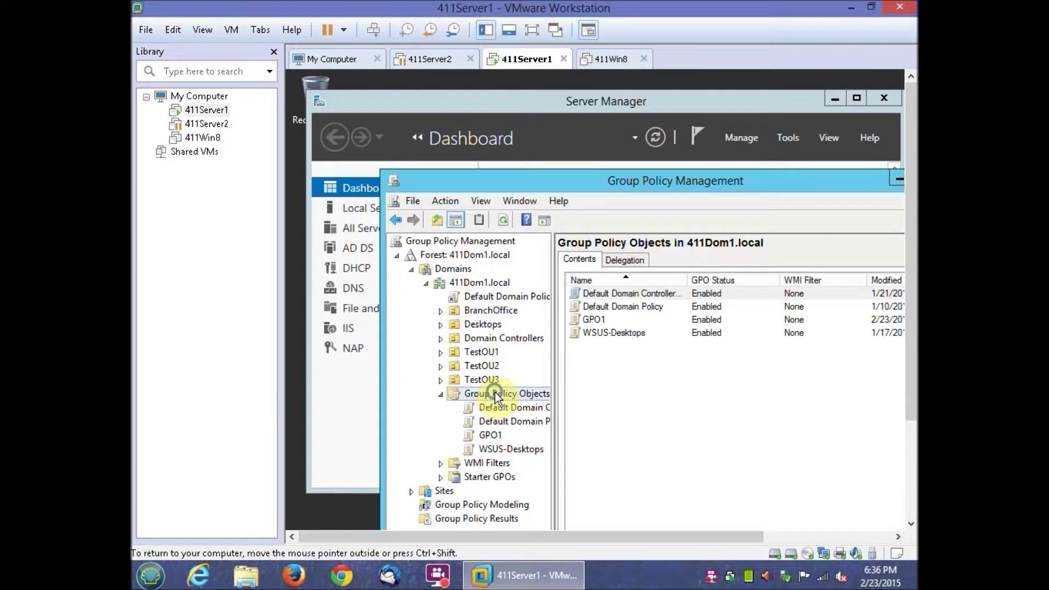
right_click(495, 392)
left_click(541, 399)
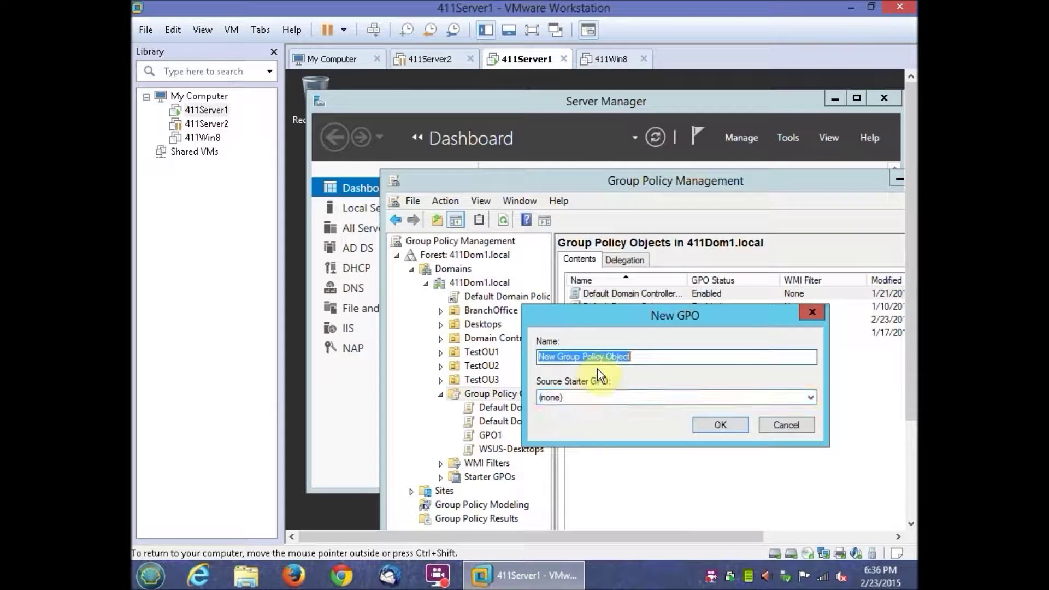
type("GP")
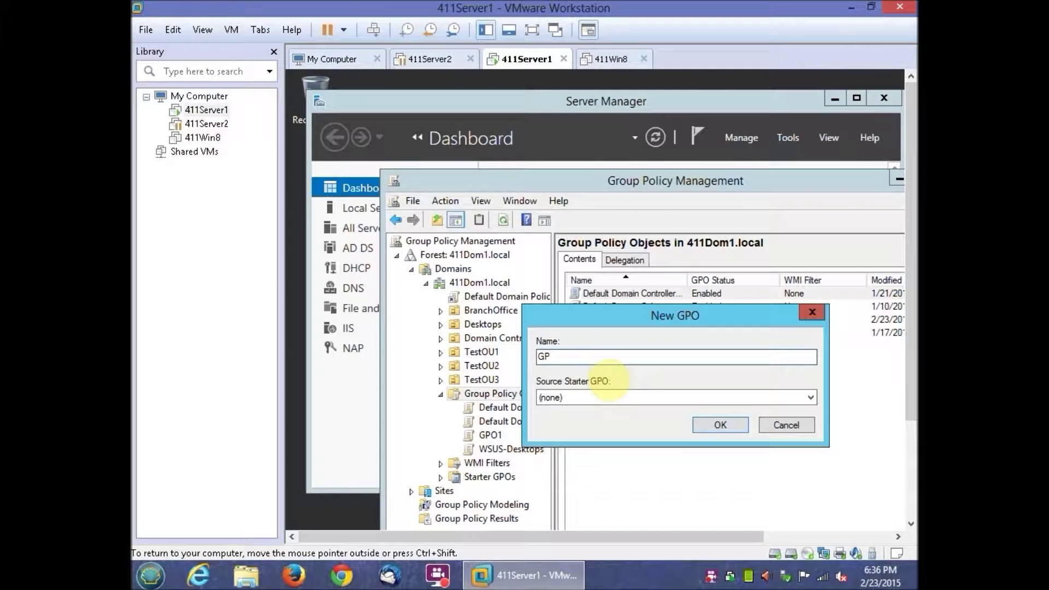
type("O2")
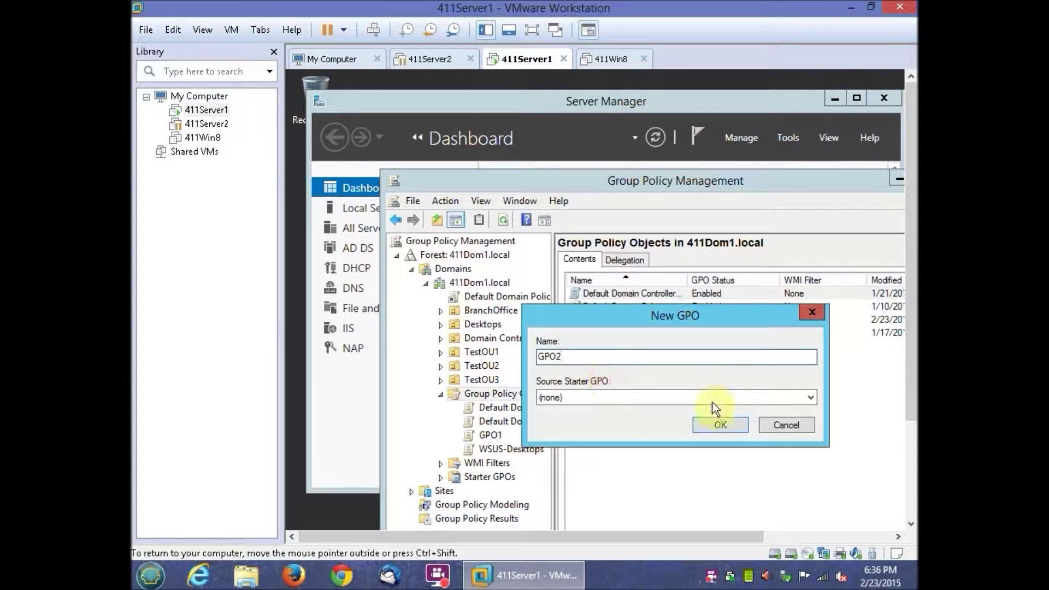
left_click(715, 424)
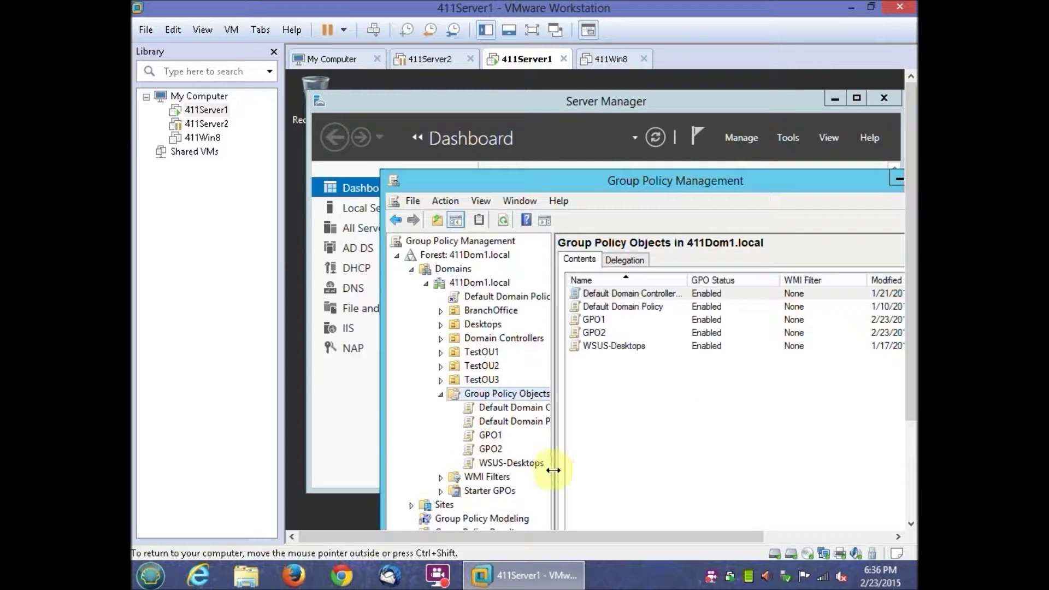
left_click(494, 452)
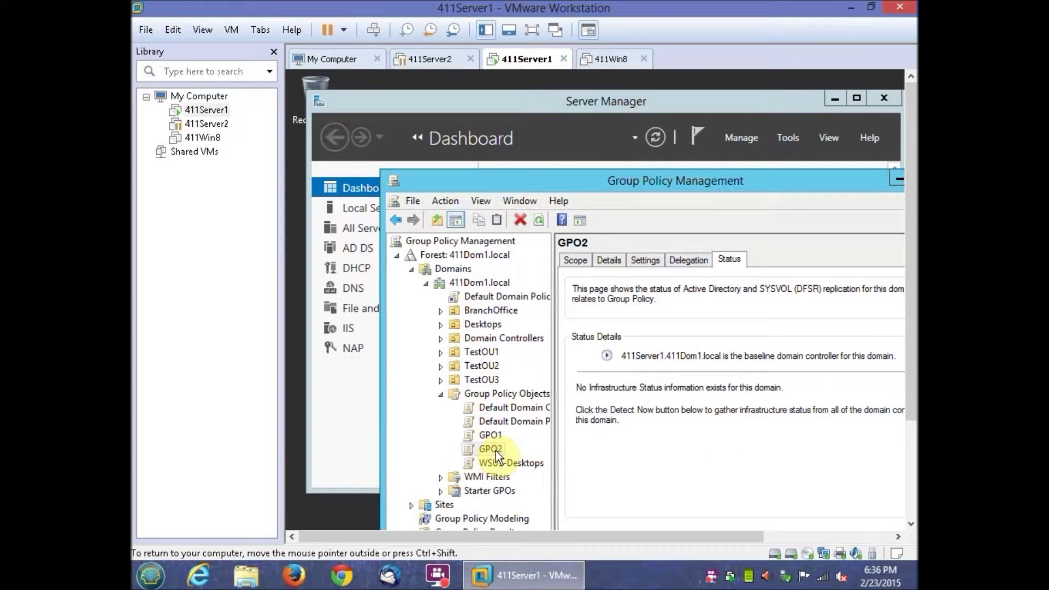
Link GPO2 to the Desktops OU after GPO1
left_click(488, 326)
right_click(490, 327)
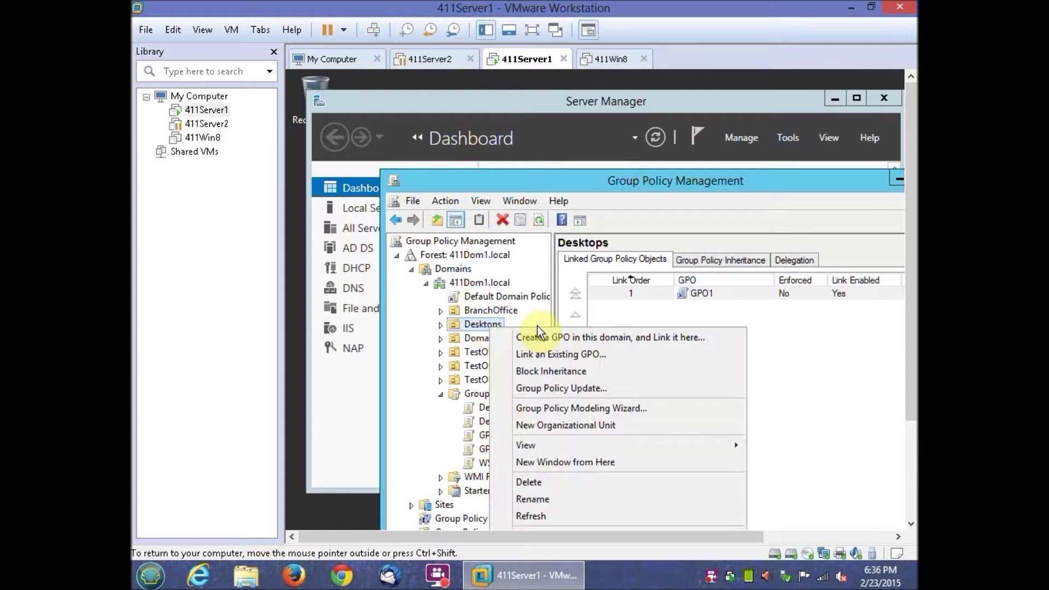
left_click(563, 354)
left_click(562, 370)
left_click(742, 506)
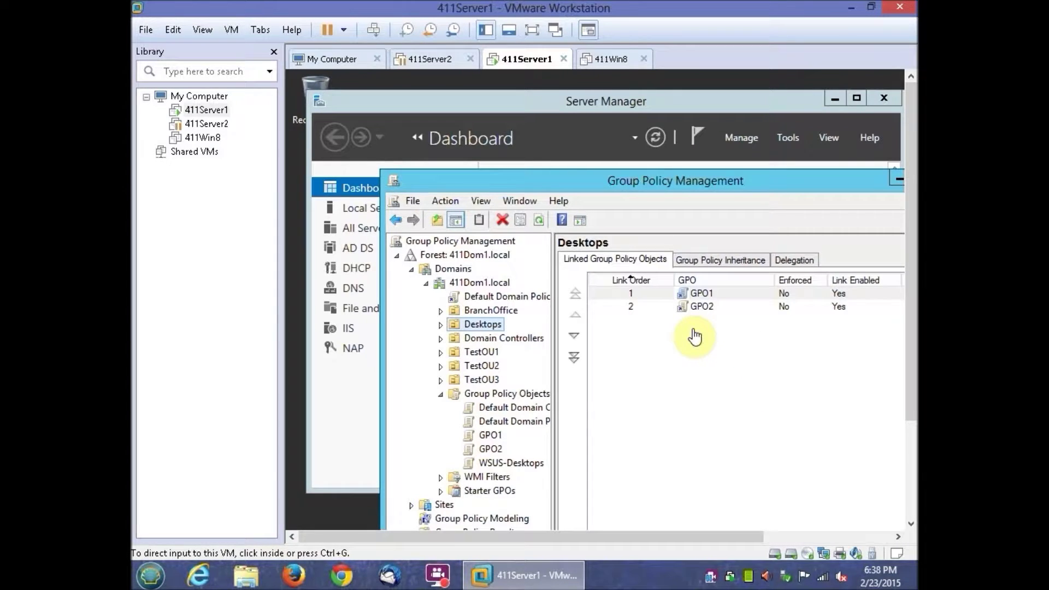
left_click(682, 330)
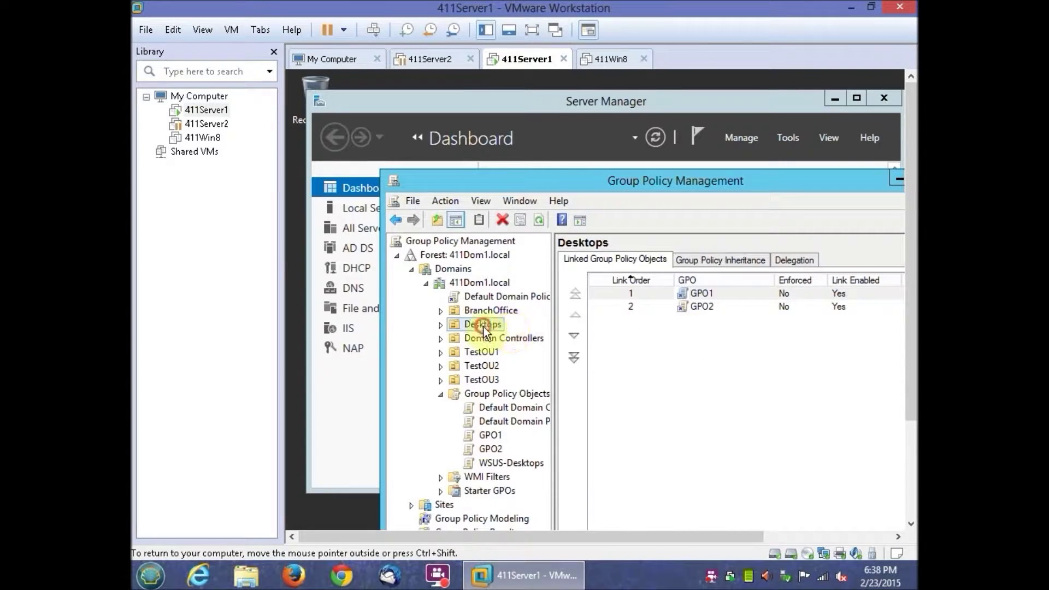
Delete the GPO1 link from the Desktops OU
left_click(713, 293)
right_click(713, 292)
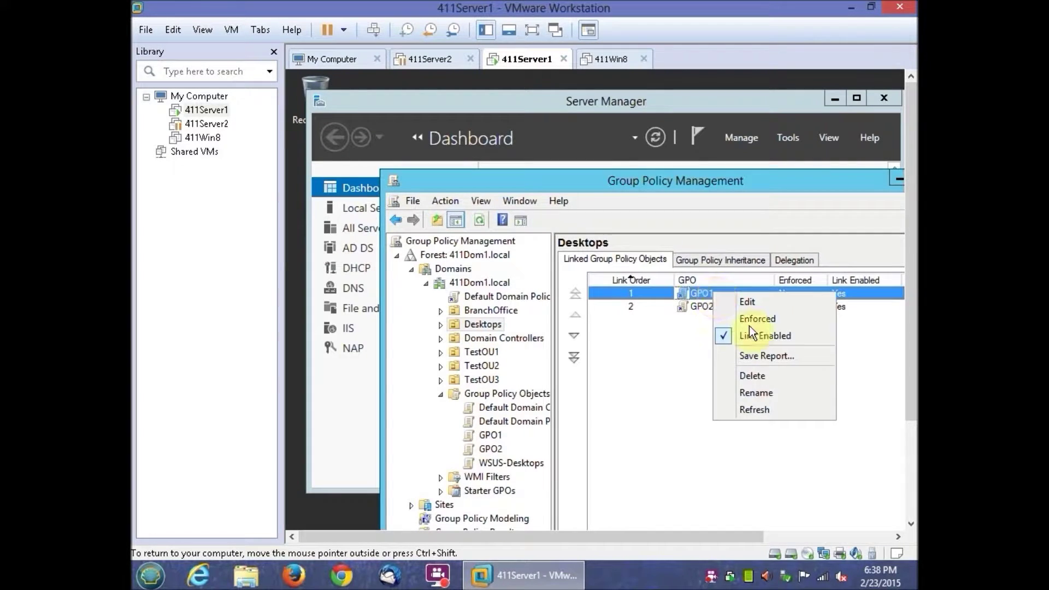
left_click(753, 374)
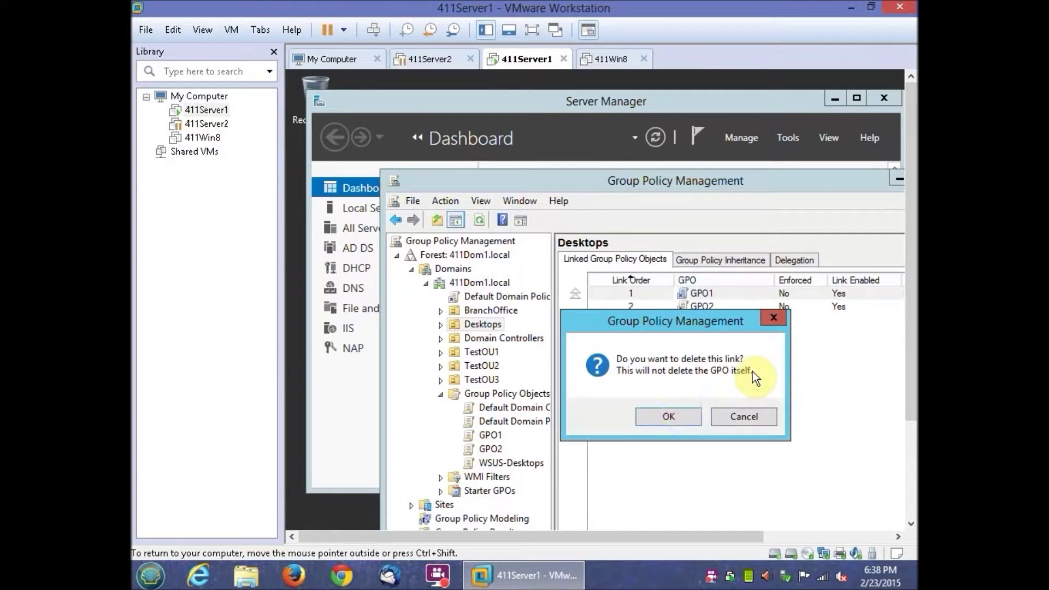
left_click(658, 420)
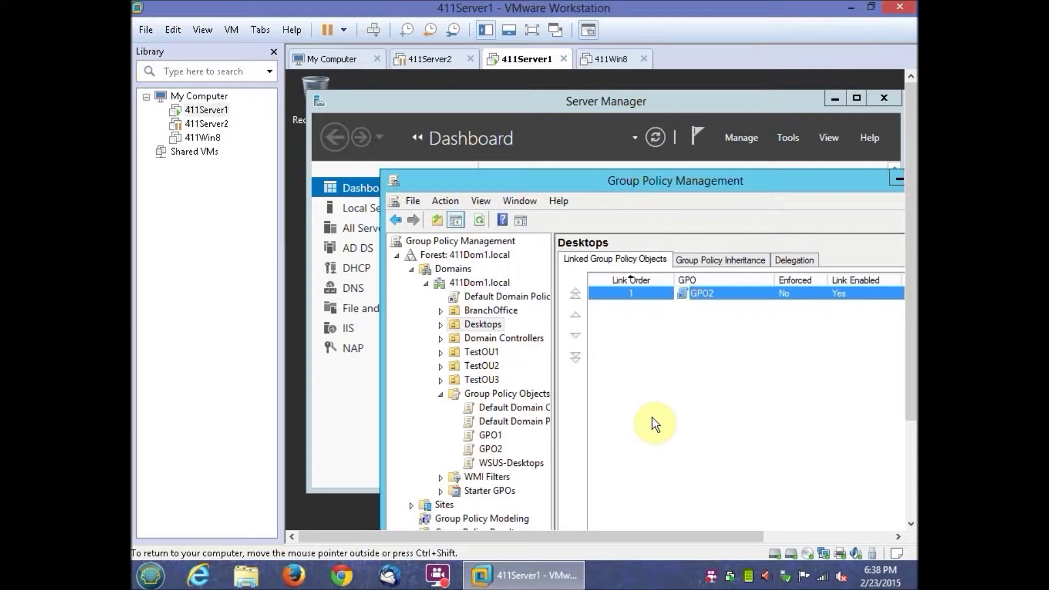
Relink GPO1 to the Desktops OU
right_click(472, 321)
left_click(541, 348)
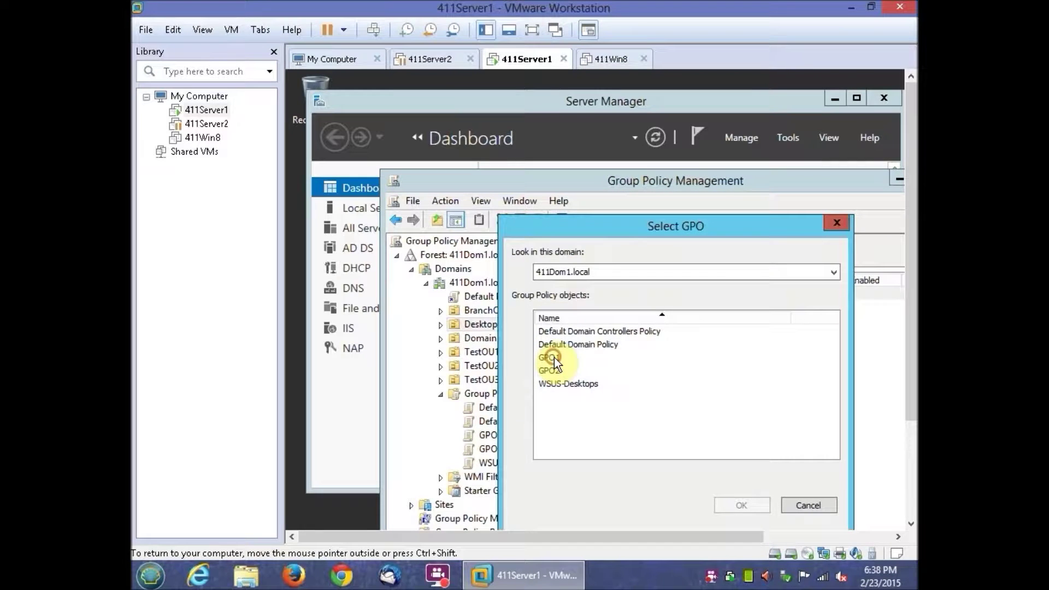
left_click(552, 357)
left_click(727, 505)
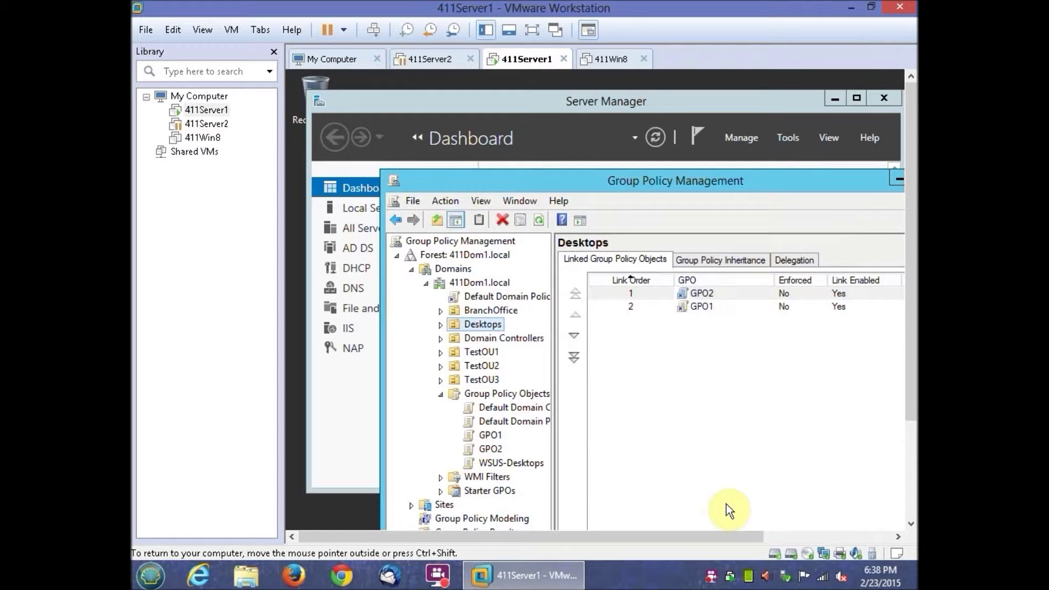
Delete the GPO2 and GPO1 links from Desktops, then power on the 411Win8 VM
left_click(700, 297)
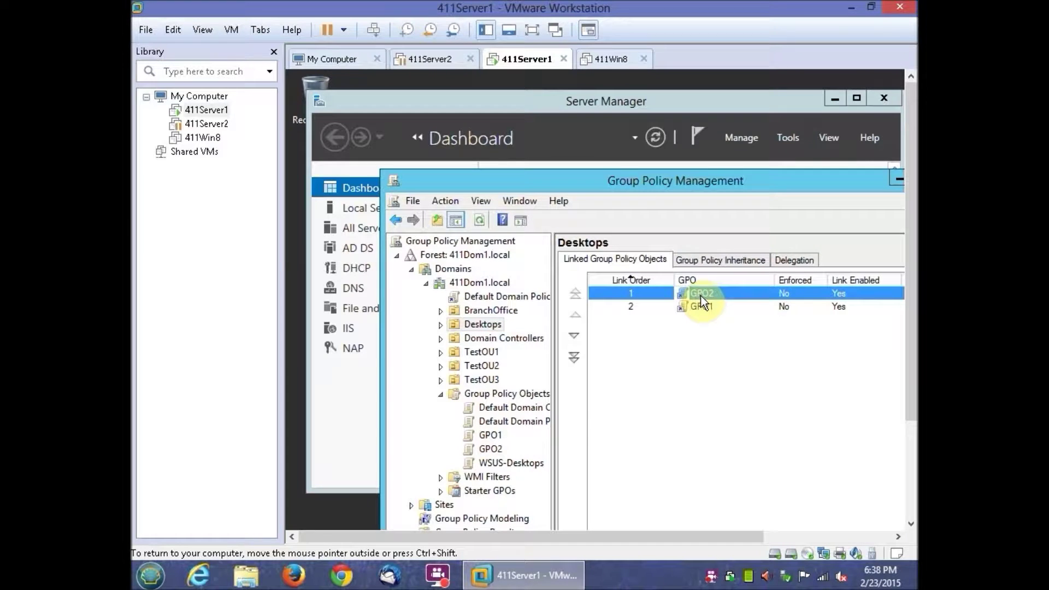
right_click(701, 297)
left_click(756, 374)
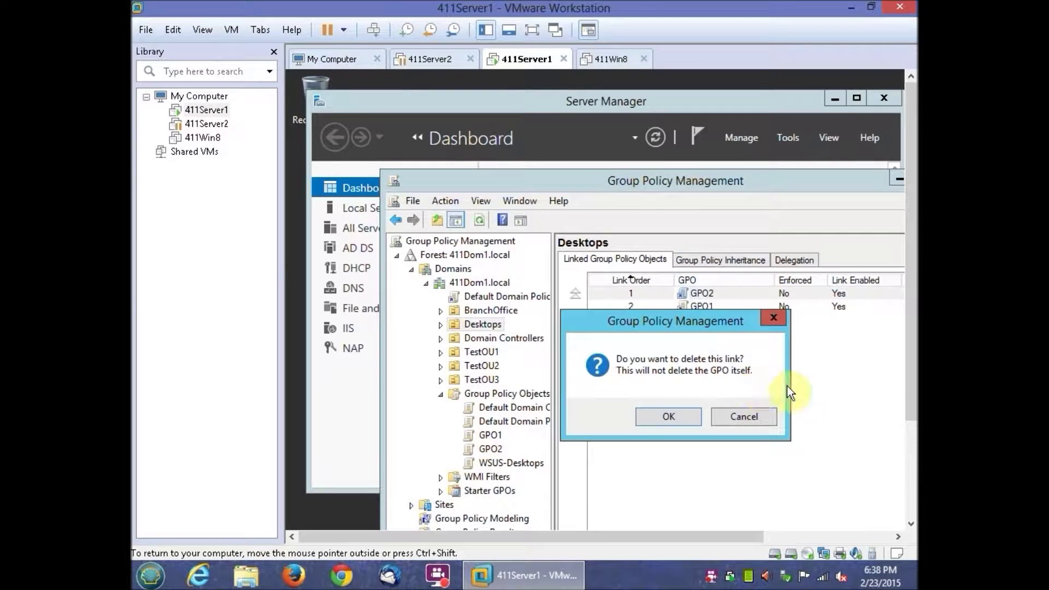
left_click(669, 416)
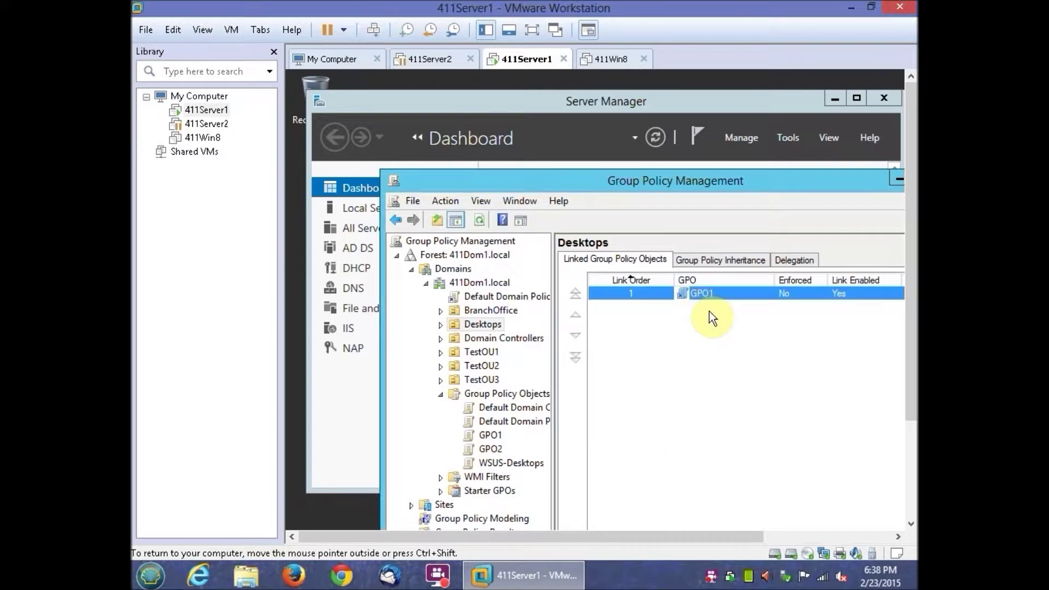
right_click(709, 296)
left_click(762, 382)
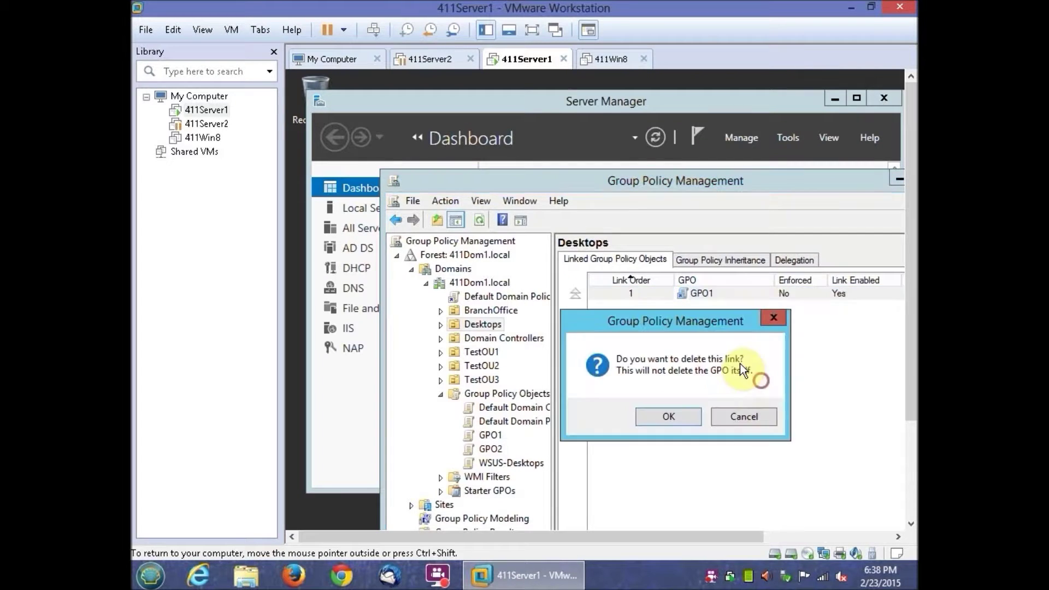
left_click(668, 417)
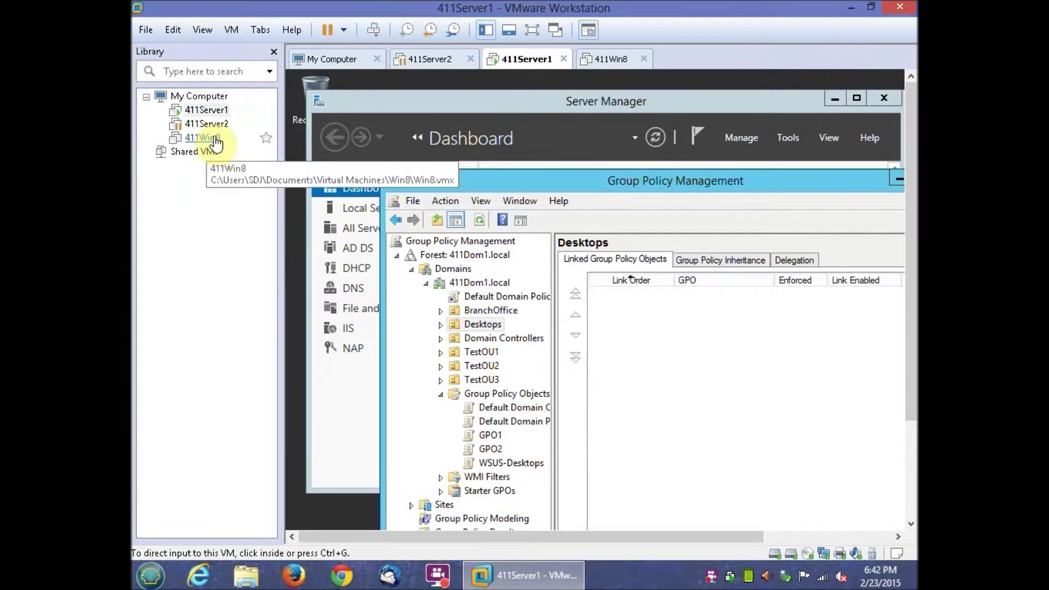
left_click(203, 137)
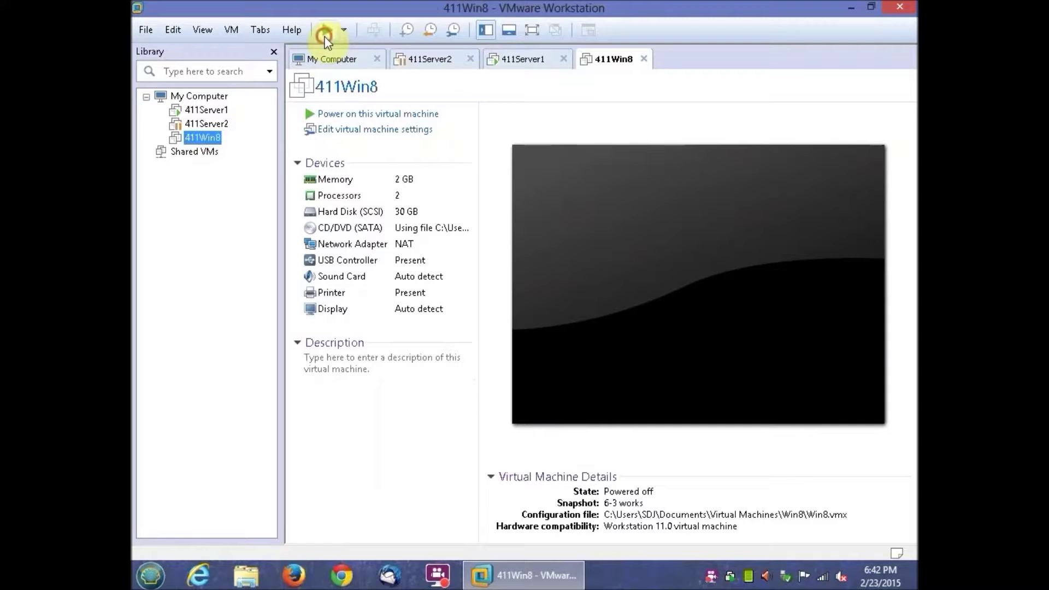
left_click(324, 35)
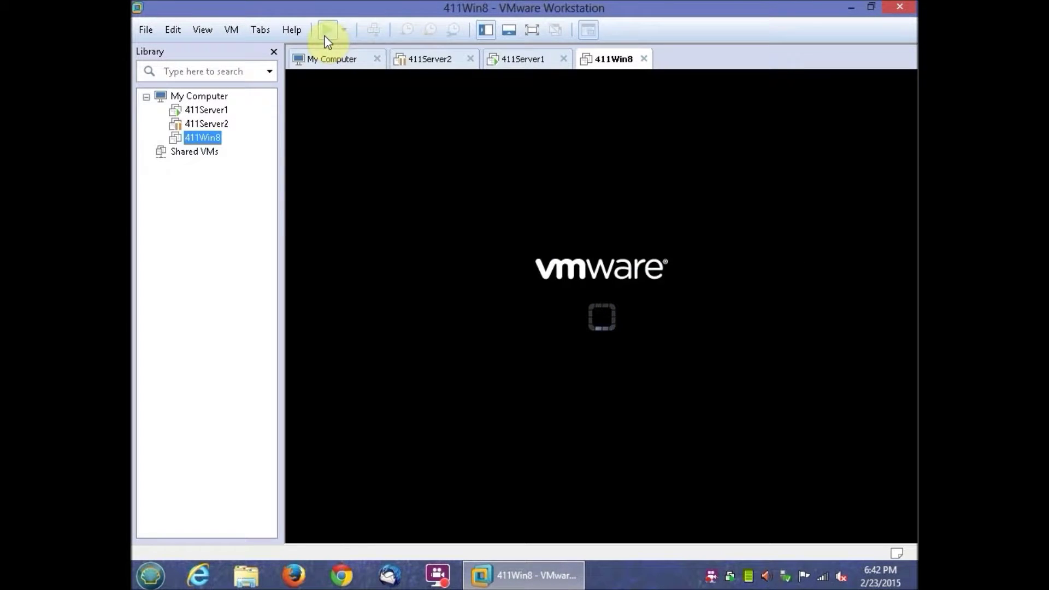
Back on 411Server1, restart Group Policy Management and list the 411Dom1.local Group Policy Objects
left_click(204, 111)
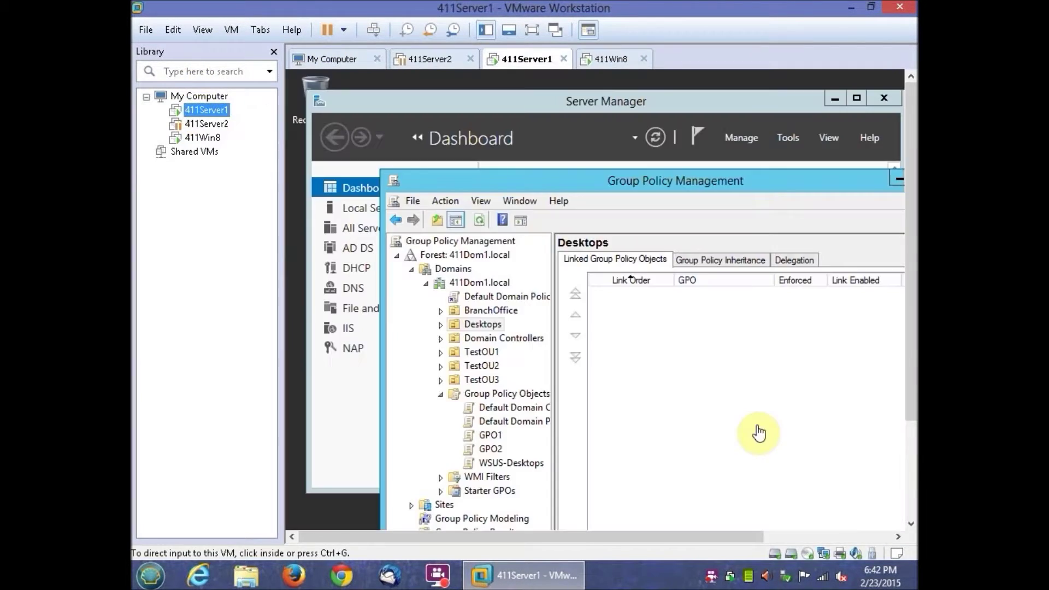
left_click_drag(628, 541, 683, 541)
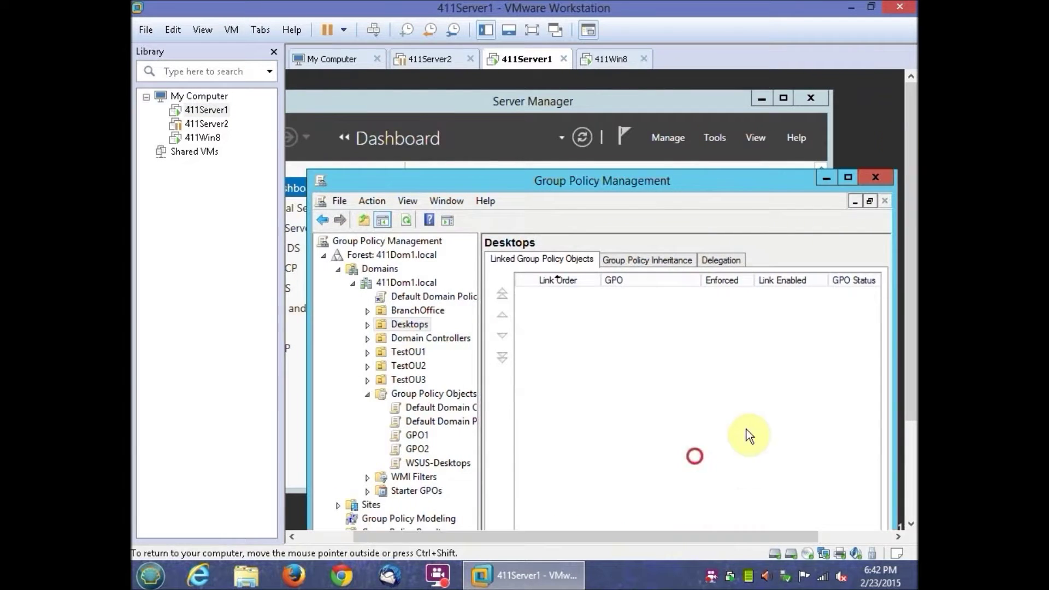
left_click(876, 179)
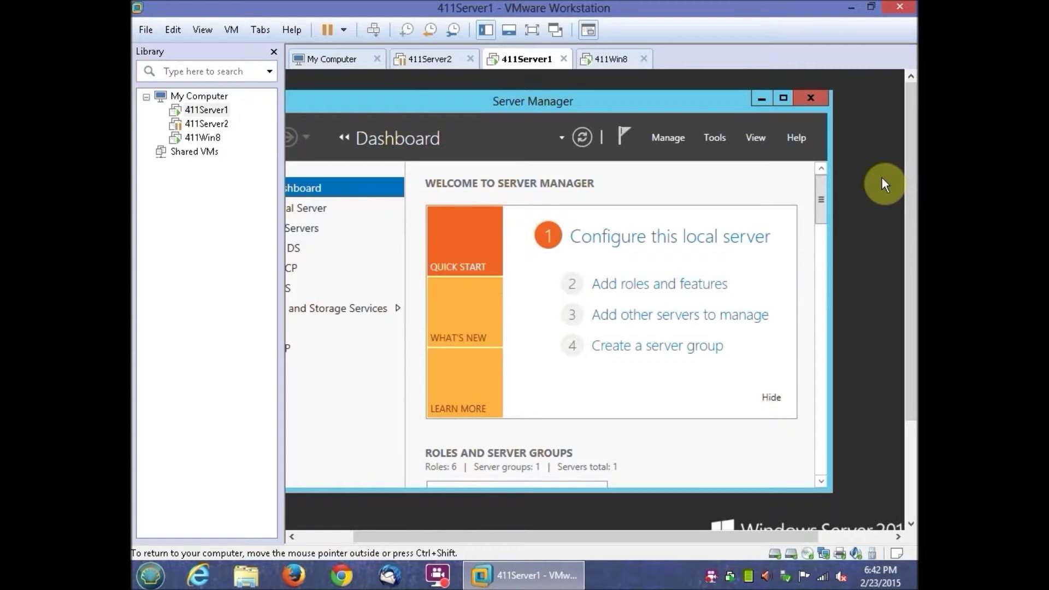
left_click(715, 137)
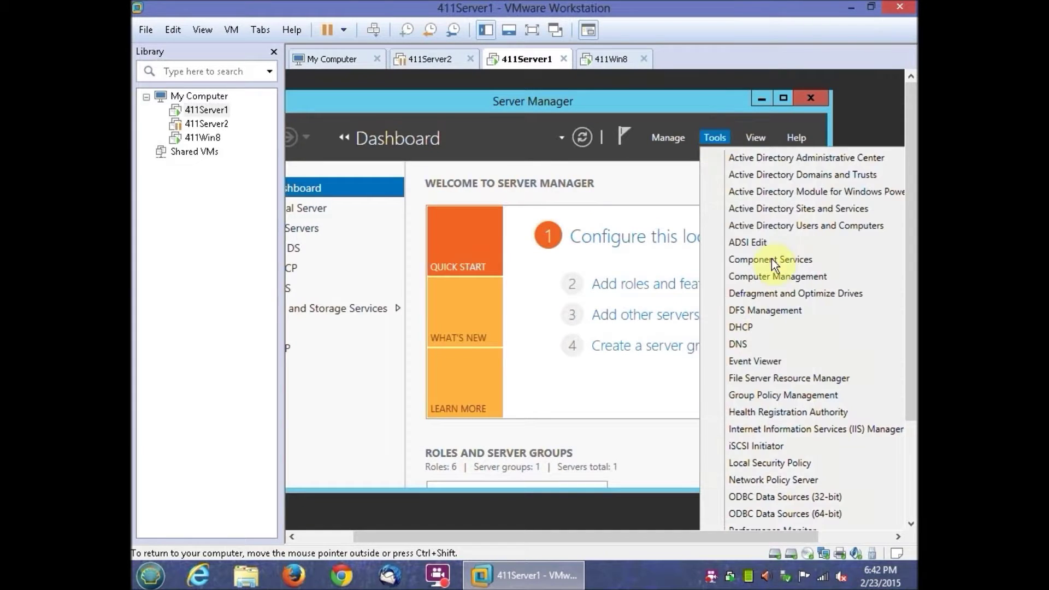
left_click(792, 400)
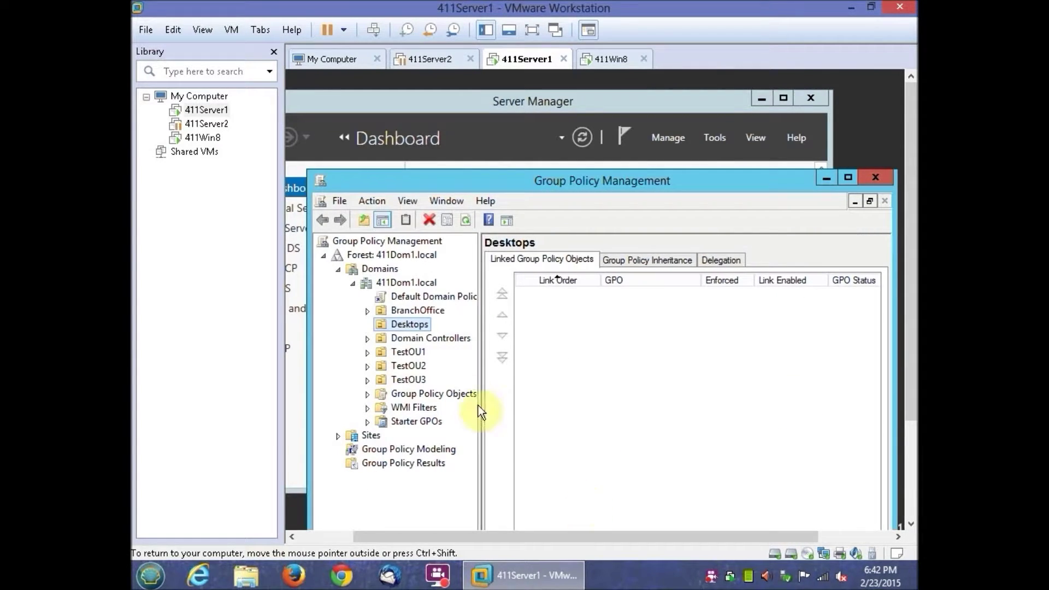
left_click(443, 395)
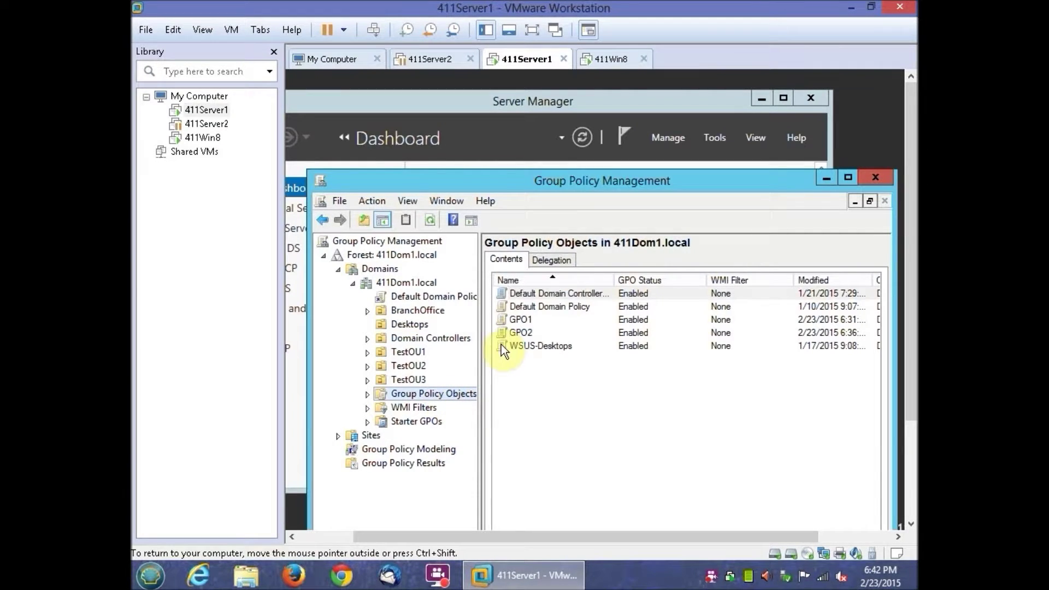
Open GPO1 in the editor and go to User Configuration > Policies > Administrative Templates > Start Menu and Taskbar
left_click(521, 321)
right_click(523, 325)
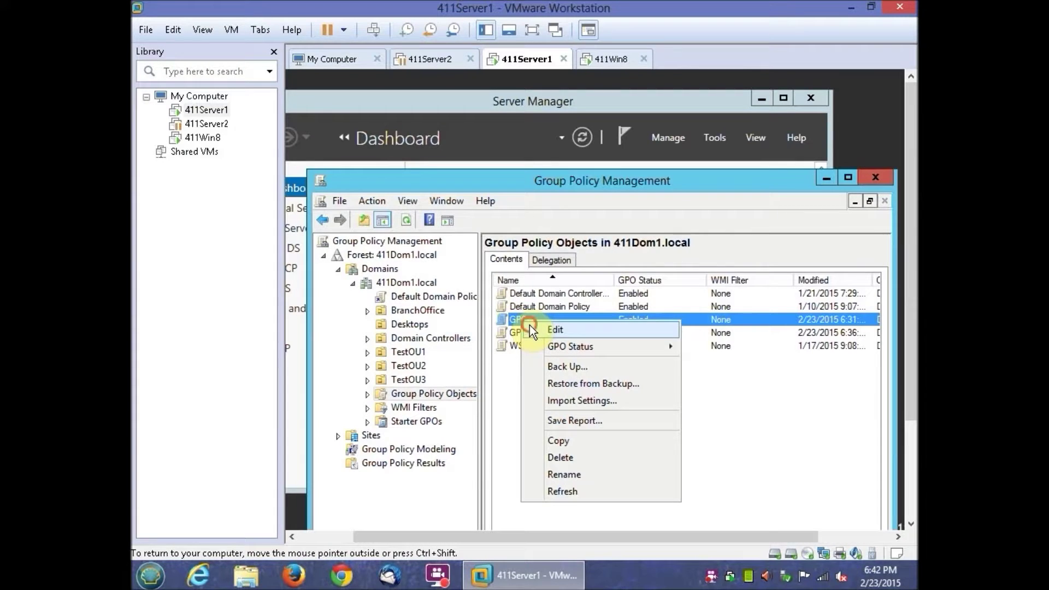
left_click(530, 326)
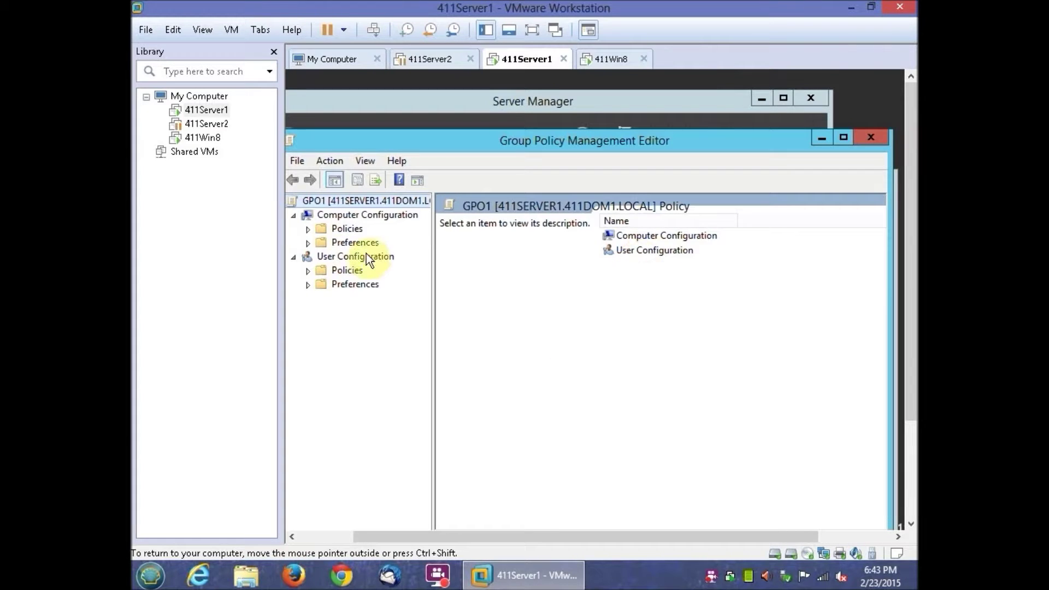
double_click(661, 254)
double_click(637, 237)
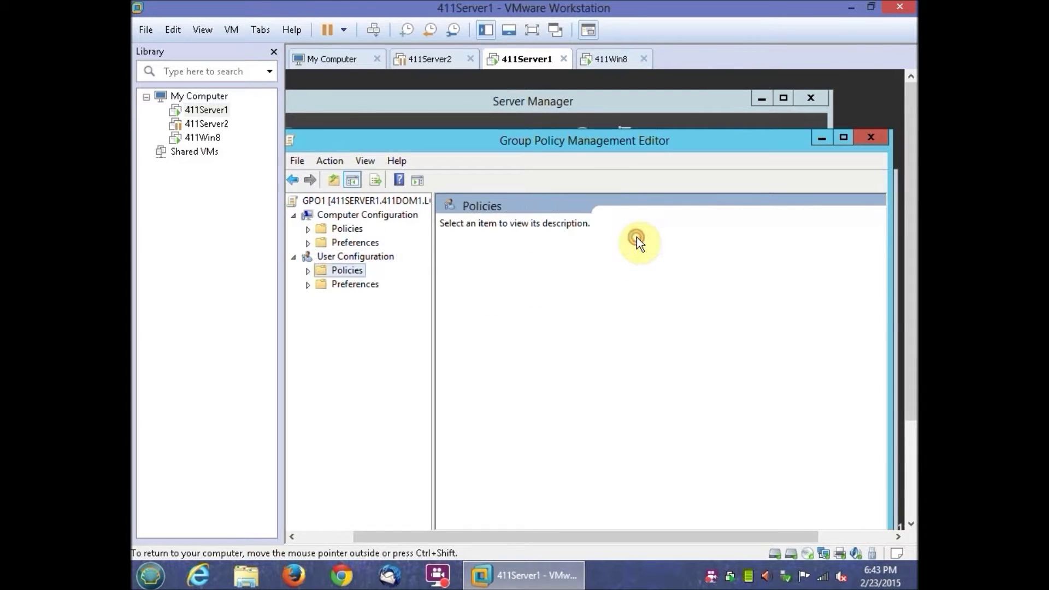
double_click(642, 265)
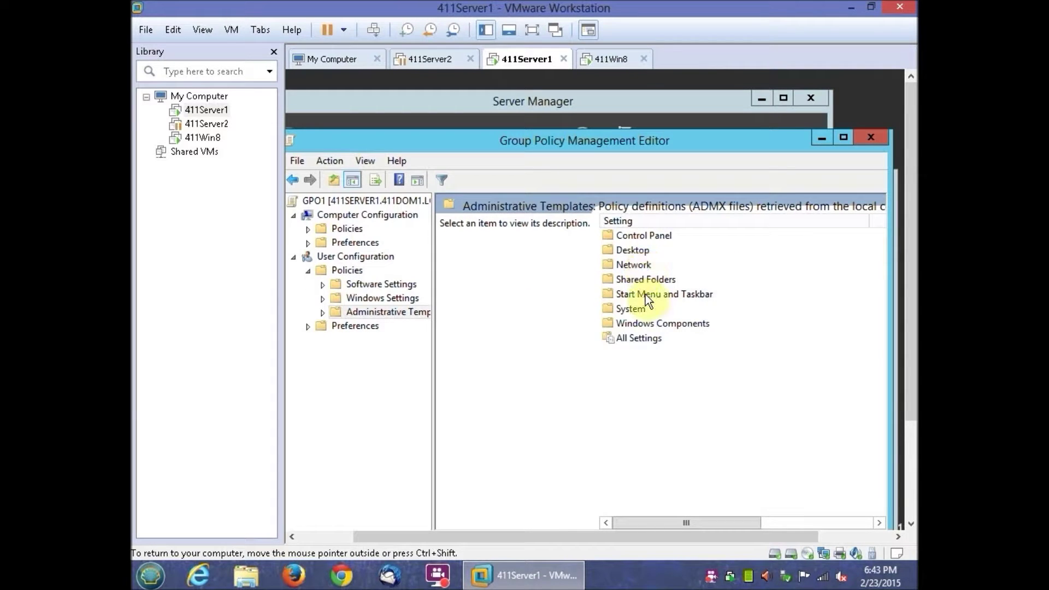
double_click(644, 294)
Set 'Go to the desktop instead of Start when signing in' to Enabled
left_click(729, 353)
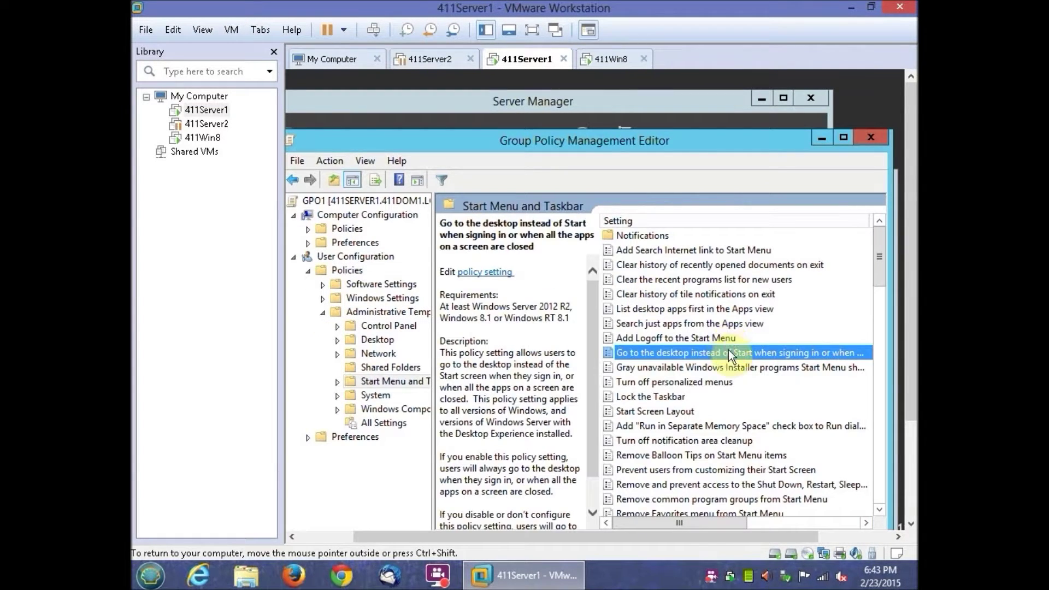
double_click(730, 352)
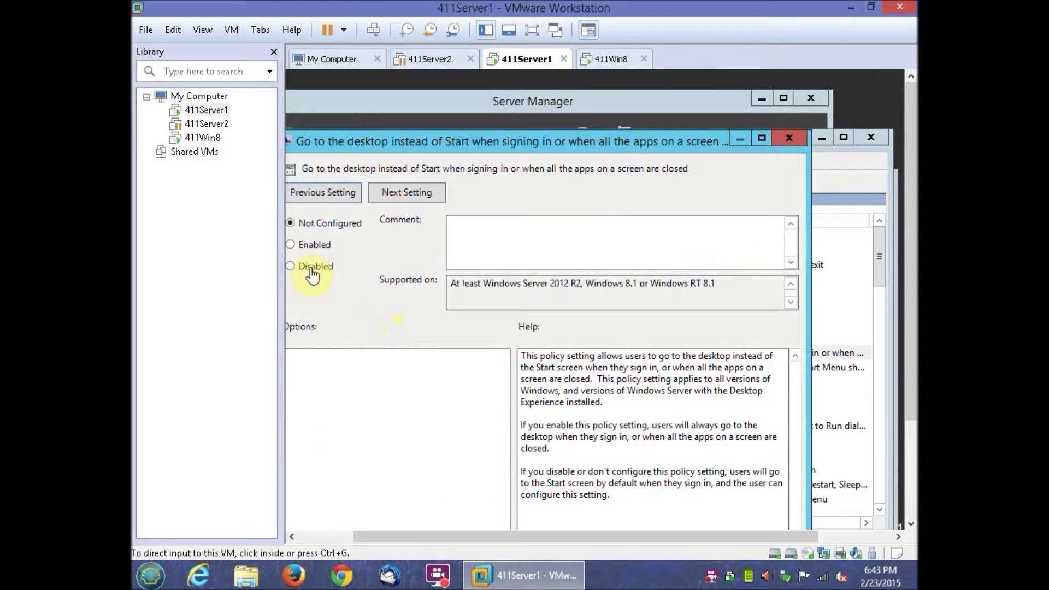
left_click(308, 246)
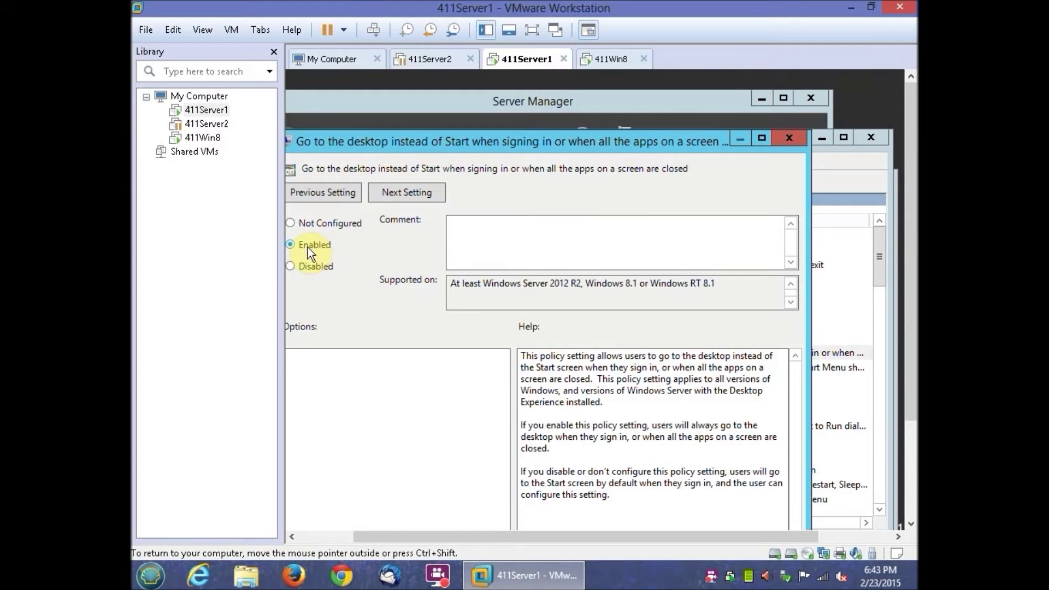
left_click_drag(593, 148, 645, 129)
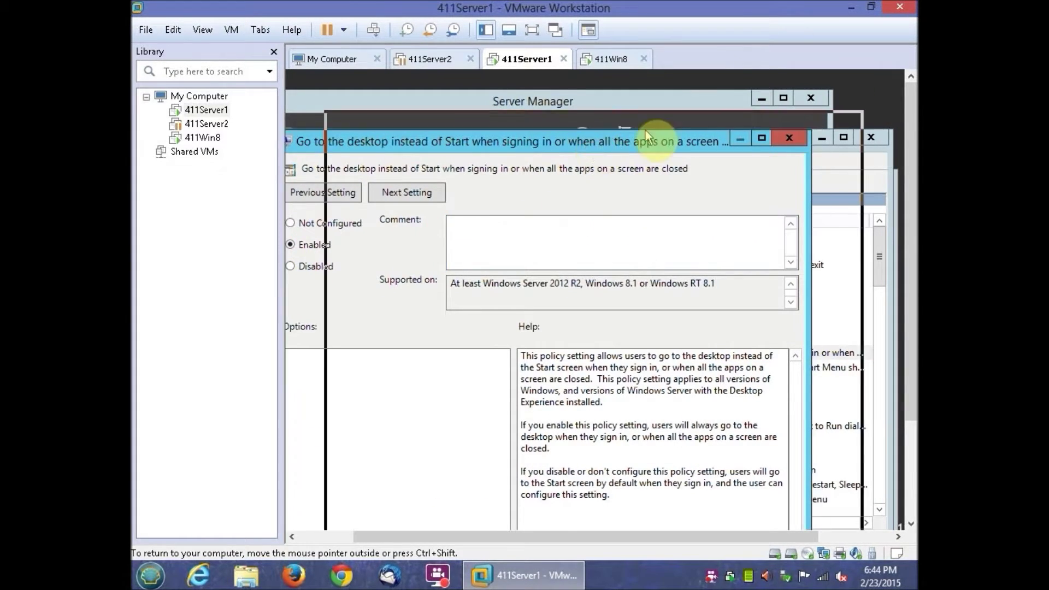
scroll(911, 273, "down", 5)
left_click(697, 445)
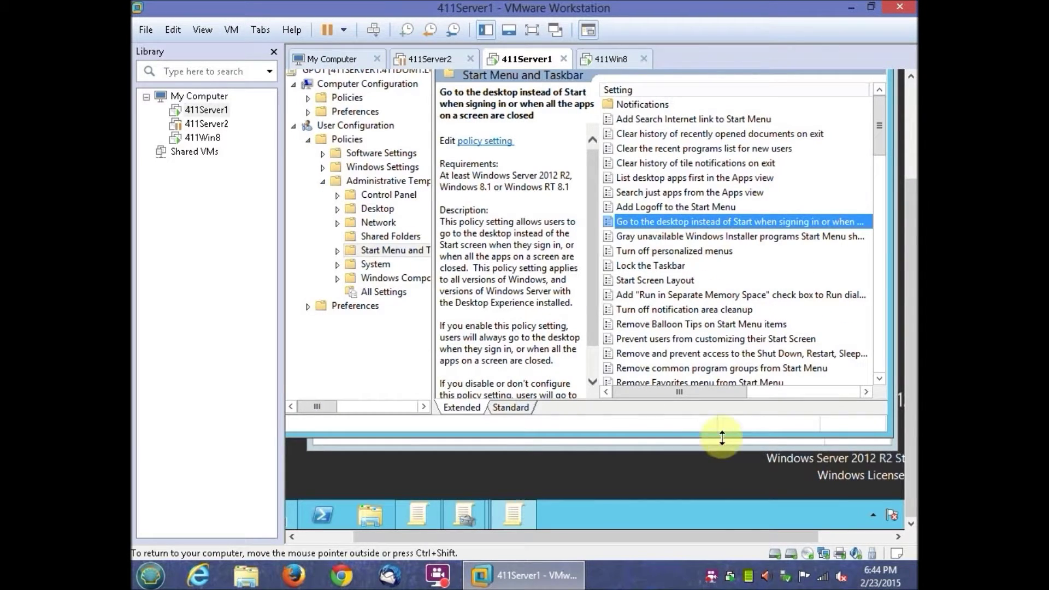
Close the editor and open GPO1's Settings tab report, dismissing the browser security warning
left_click(746, 540)
left_click_drag(747, 540, 822, 540)
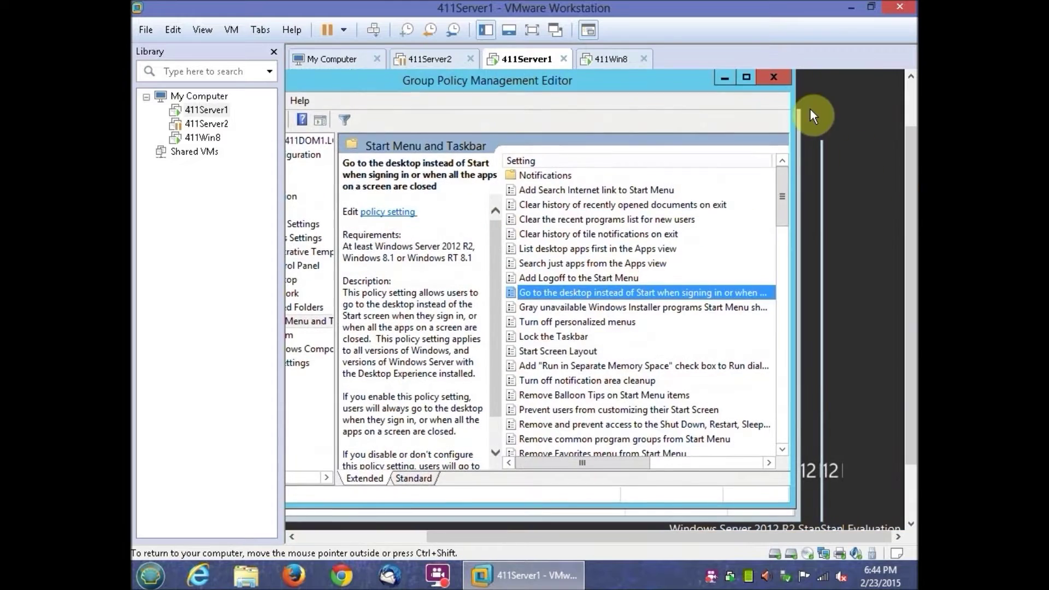
left_click(774, 78)
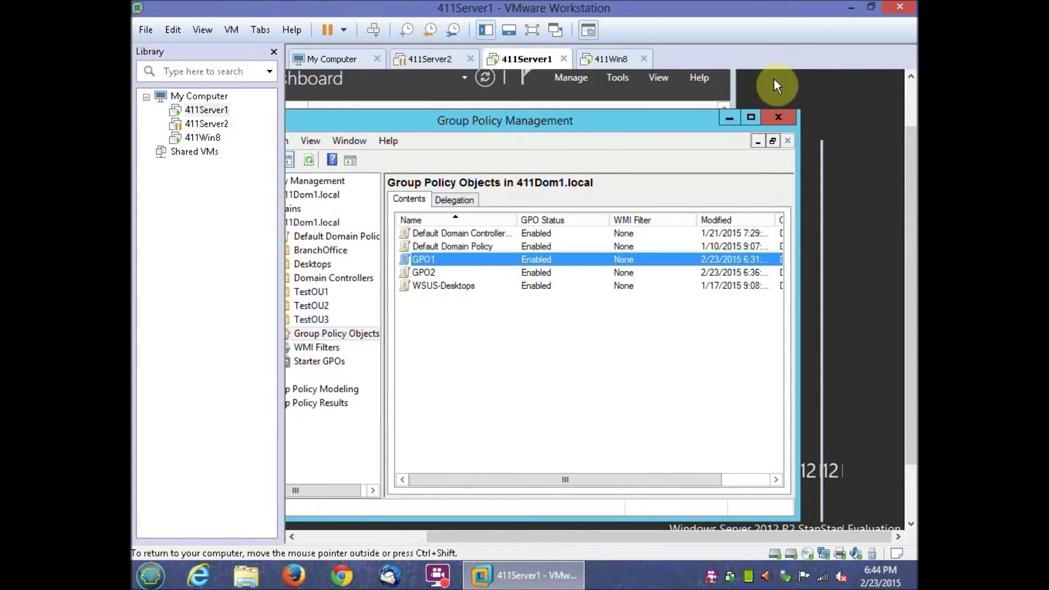
left_click(424, 260)
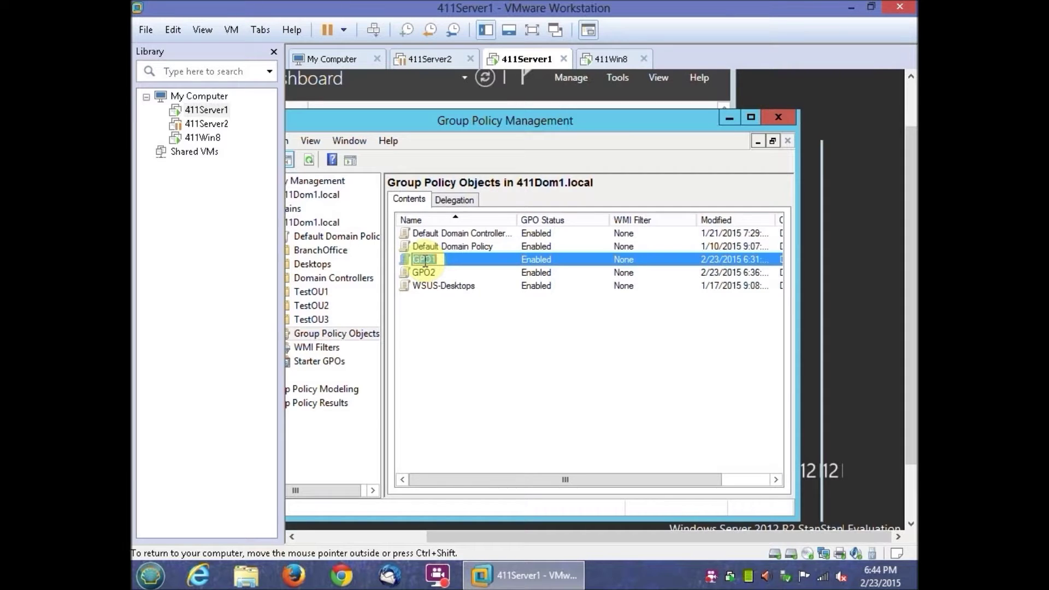
left_click(455, 261)
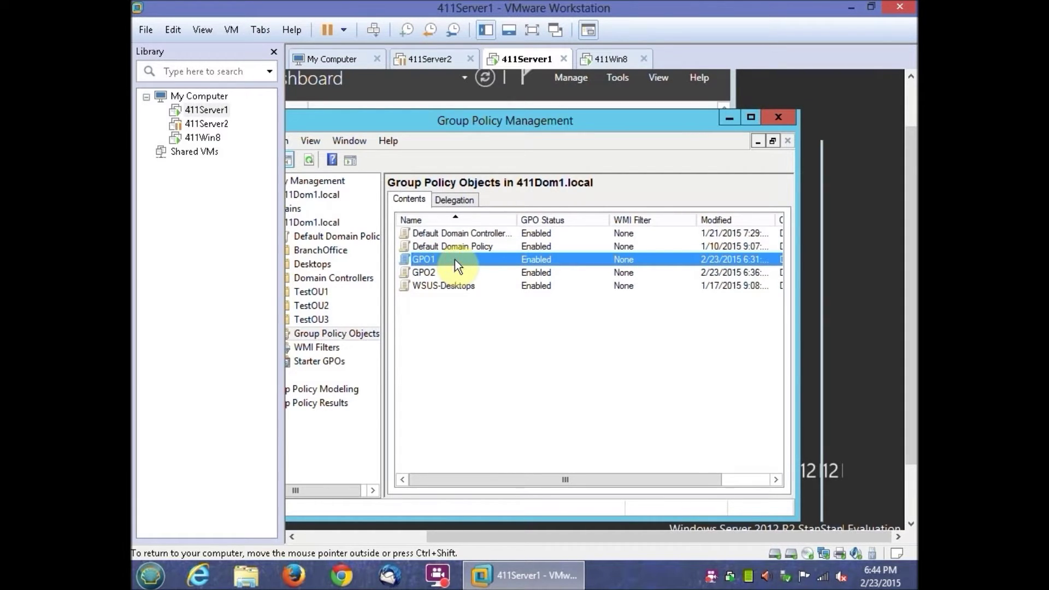
left_click(454, 260)
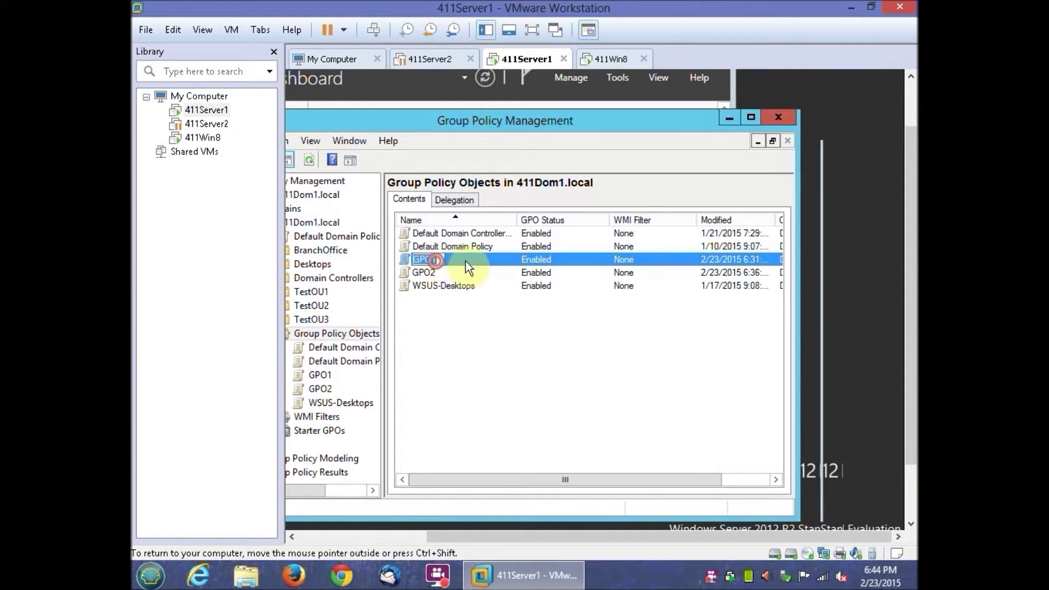
double_click(466, 261)
left_click(479, 201)
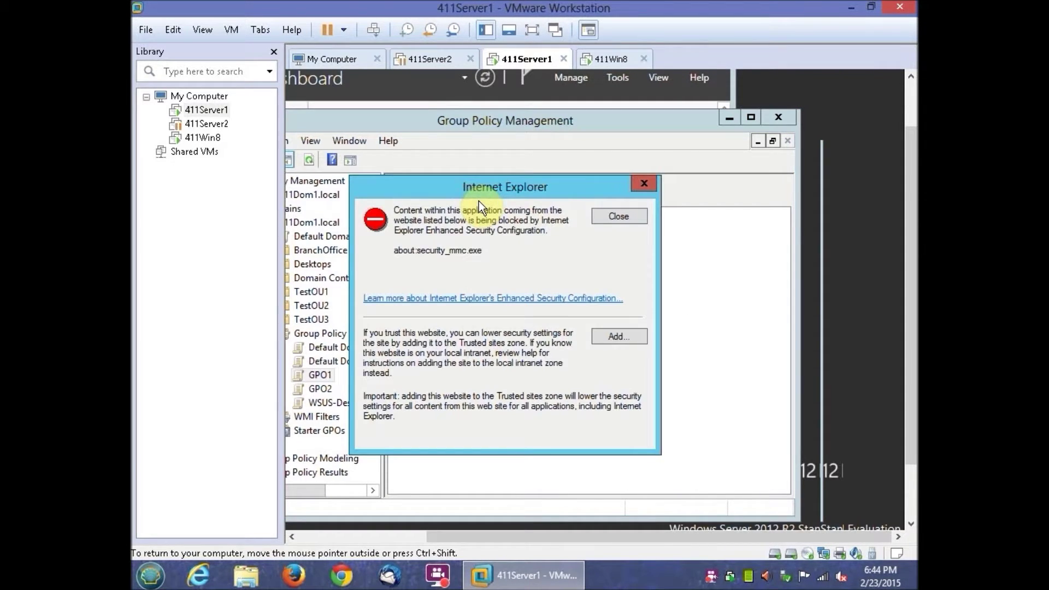
left_click(621, 216)
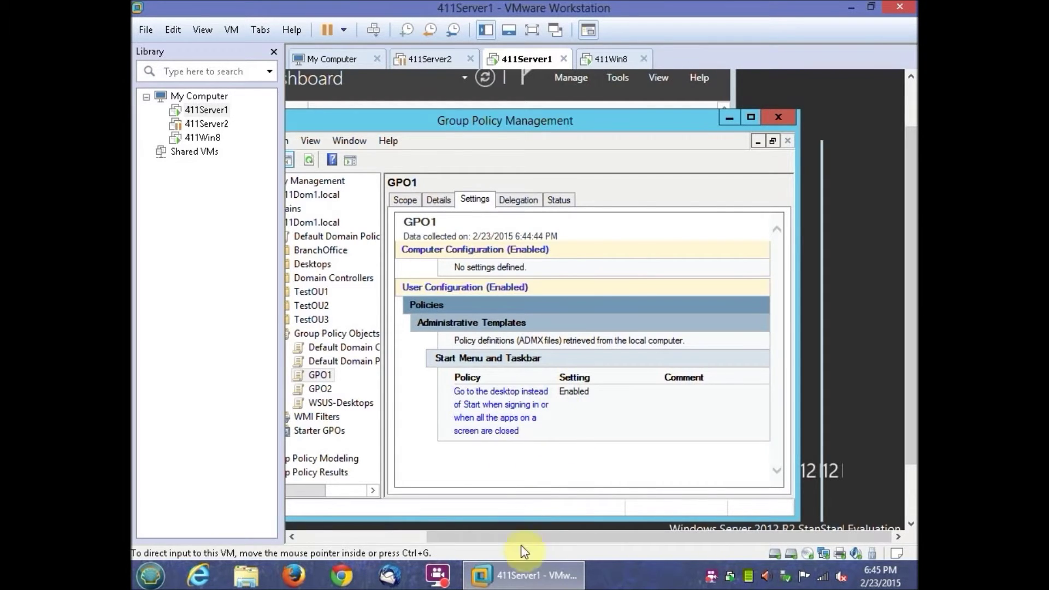
left_click_drag(520, 537, 426, 537)
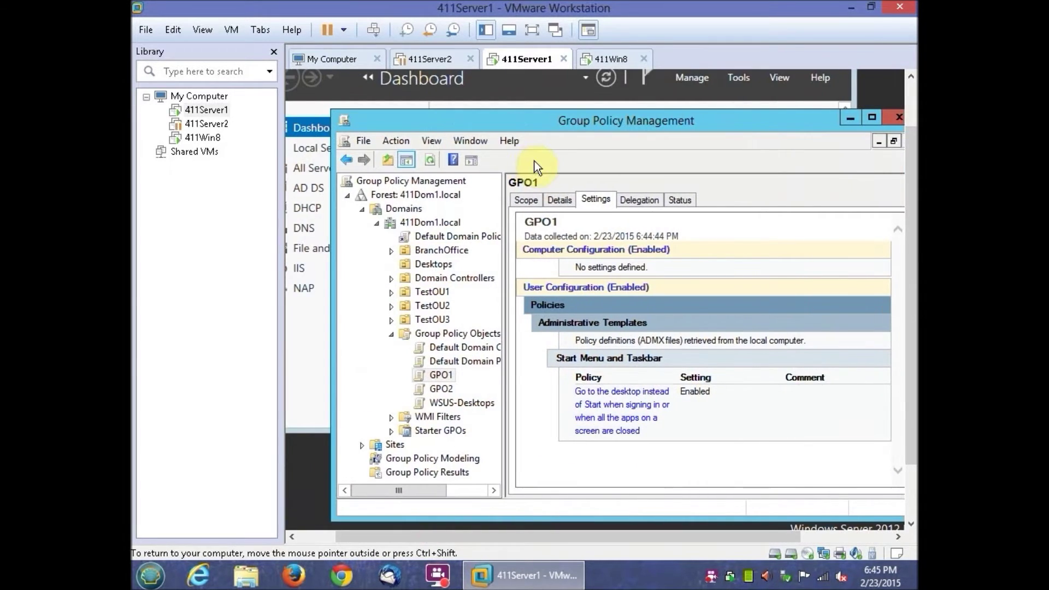
Link GPO1 to the 411Dom1.local domain, then switch to the 411Win8 VM
left_click(435, 222)
right_click(434, 221)
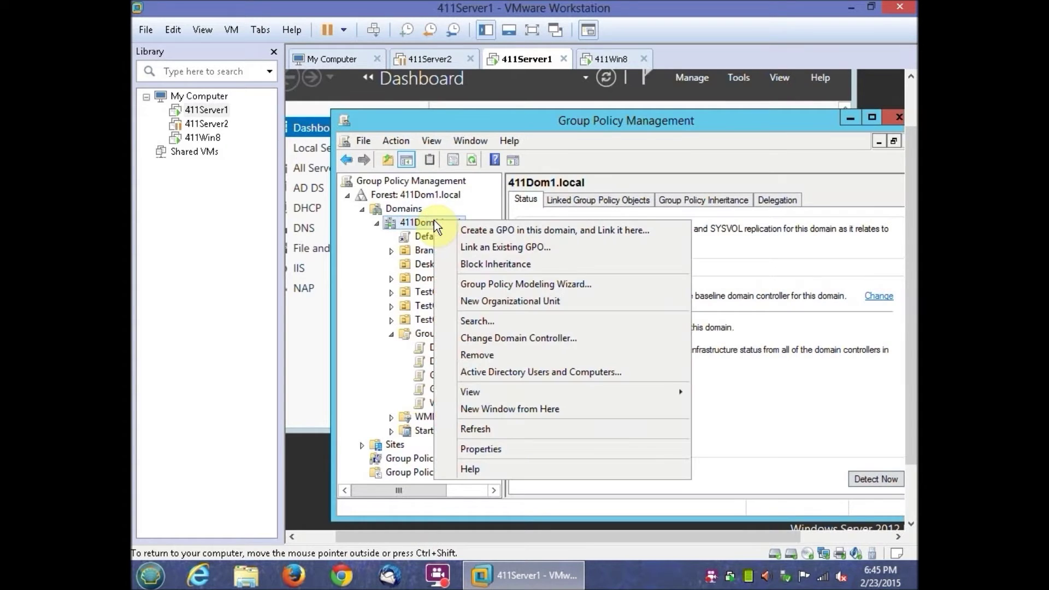
left_click(477, 249)
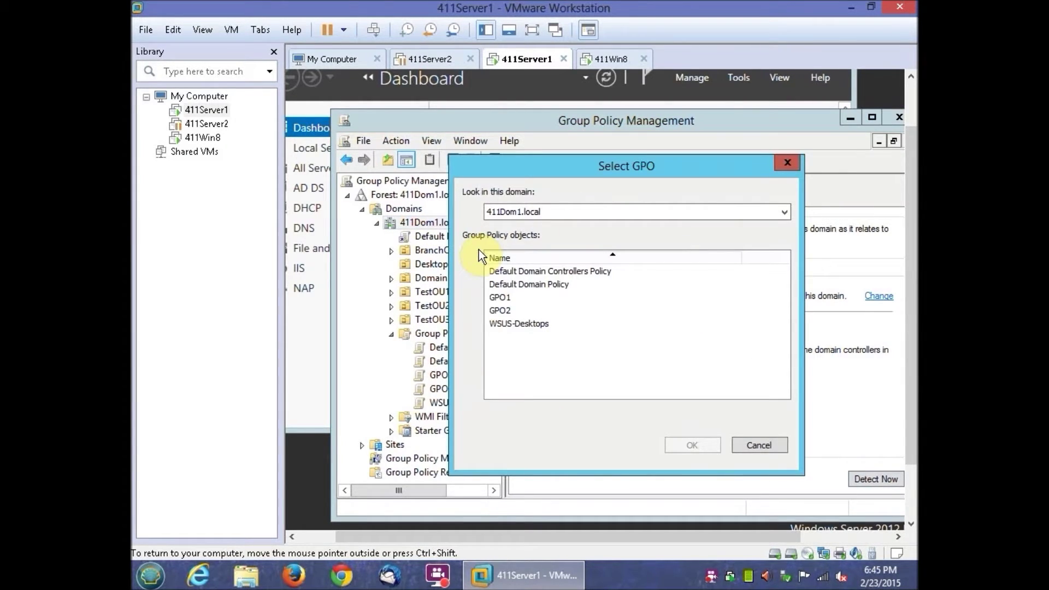
left_click(576, 299)
left_click(666, 446)
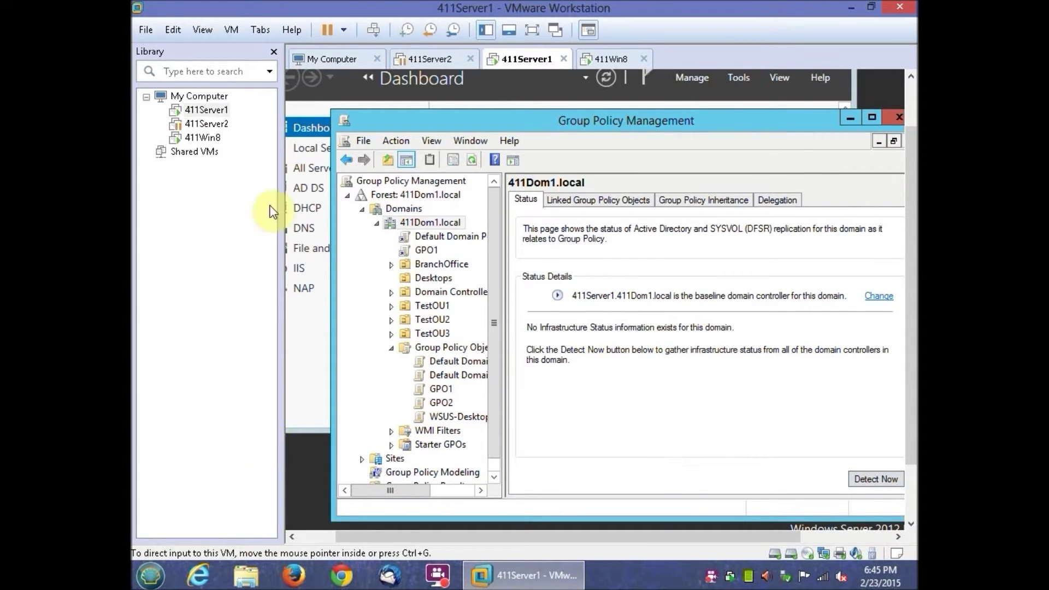
left_click(204, 138)
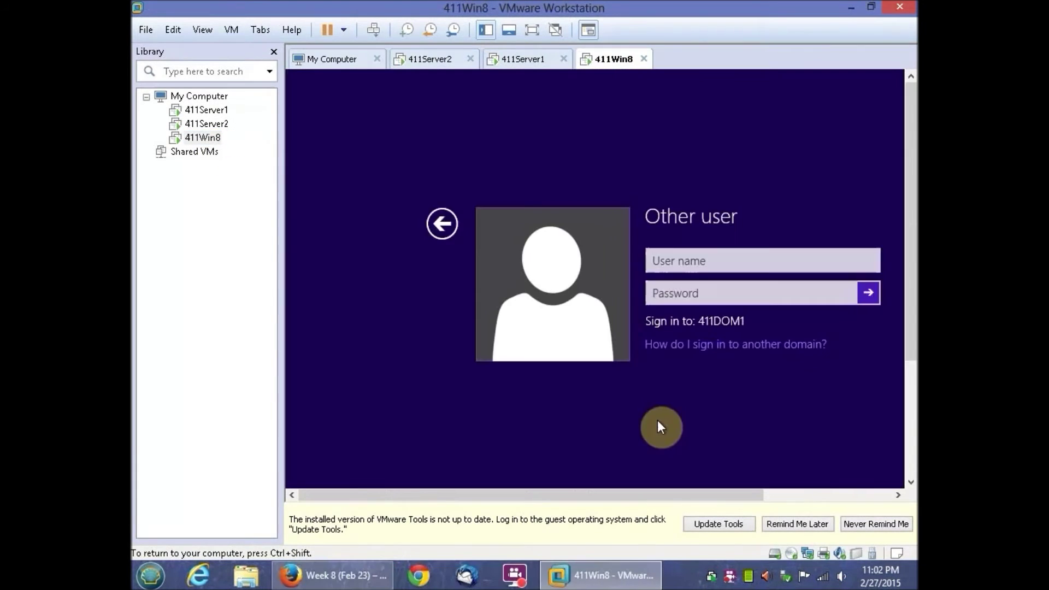
Sign in to 411Win8 with the domain user's name and password, then release VM input
left_click(685, 262)
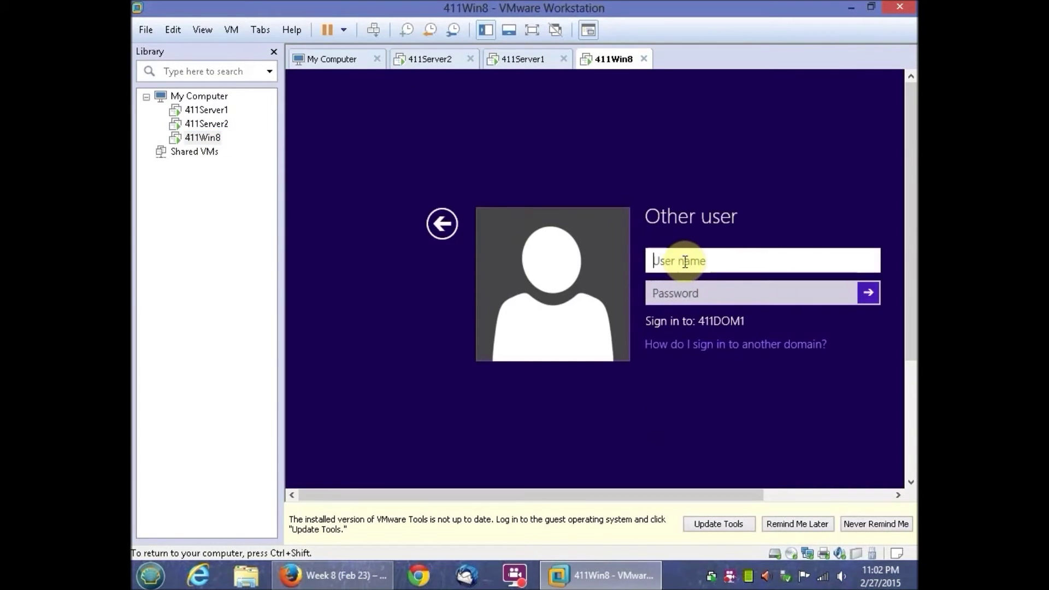
type("411dom")
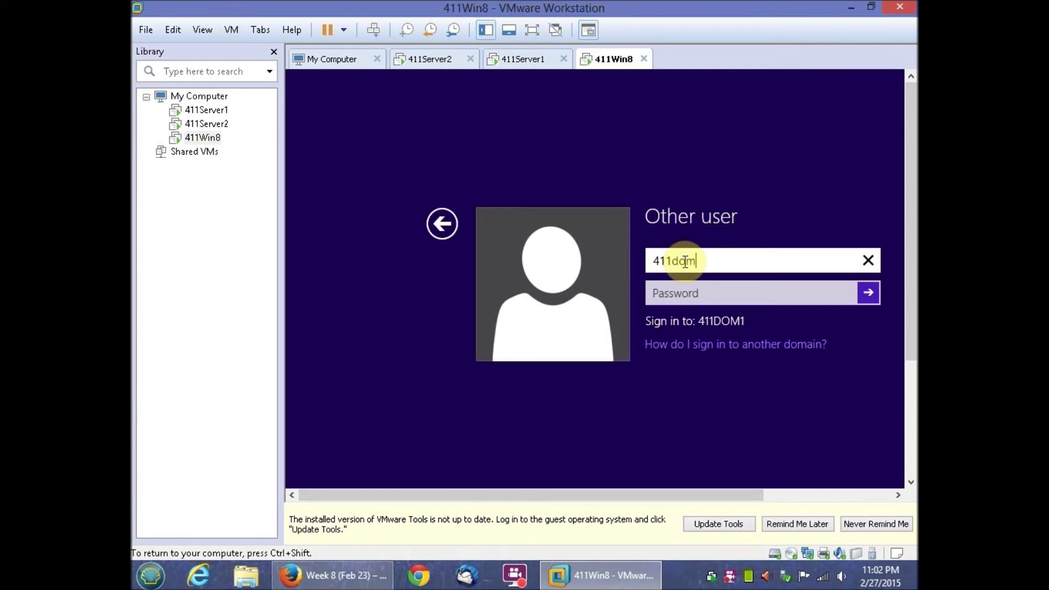
type("1\\win8user")
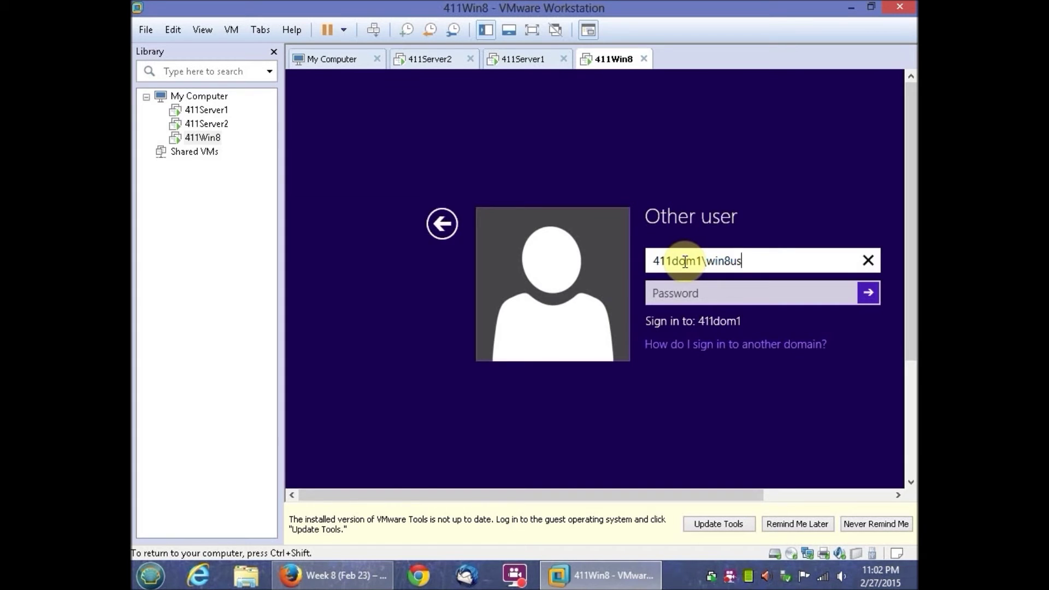
key("Tab")
type("•••••••")
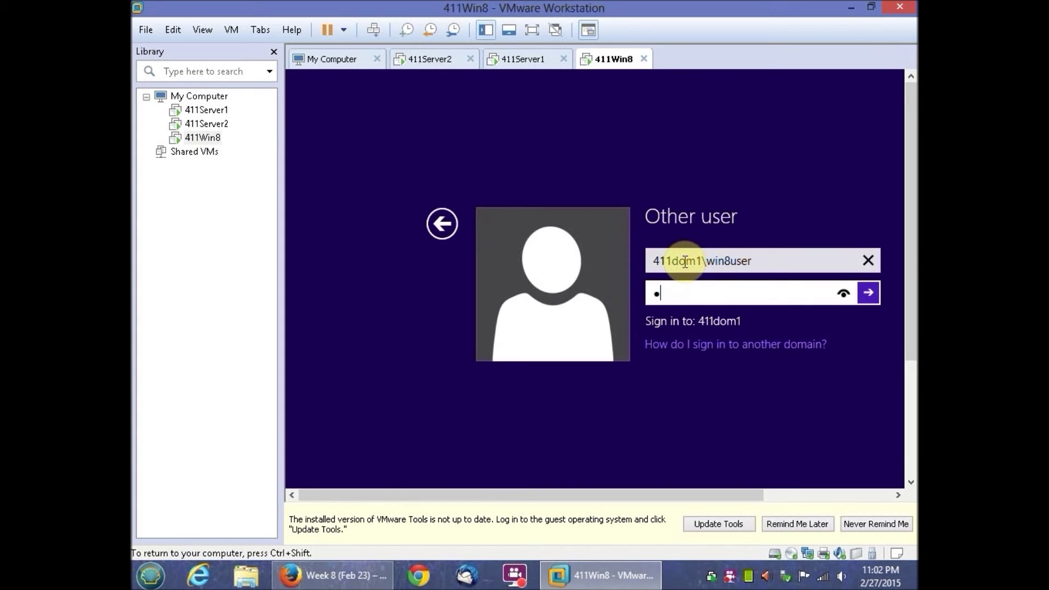
type("•••")
key("Return")
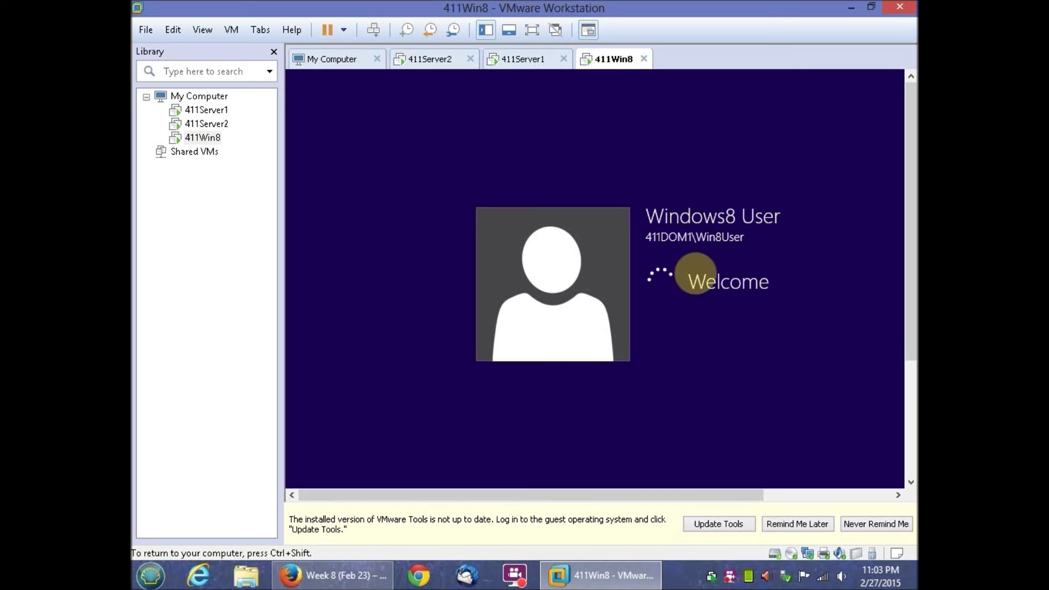
key("ctrl+shift")
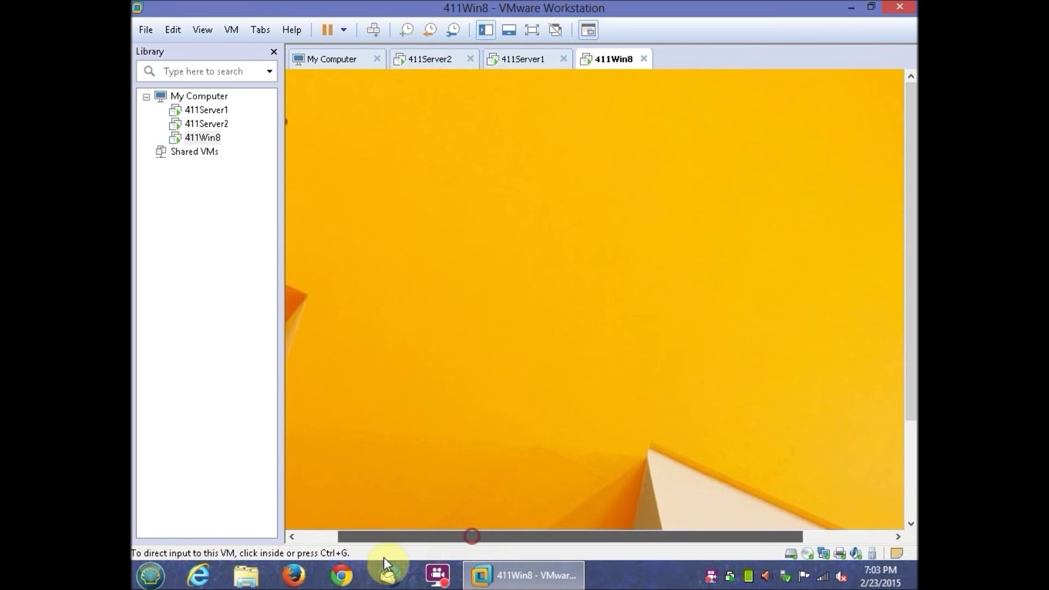
left_click_drag(378, 535, 349, 536)
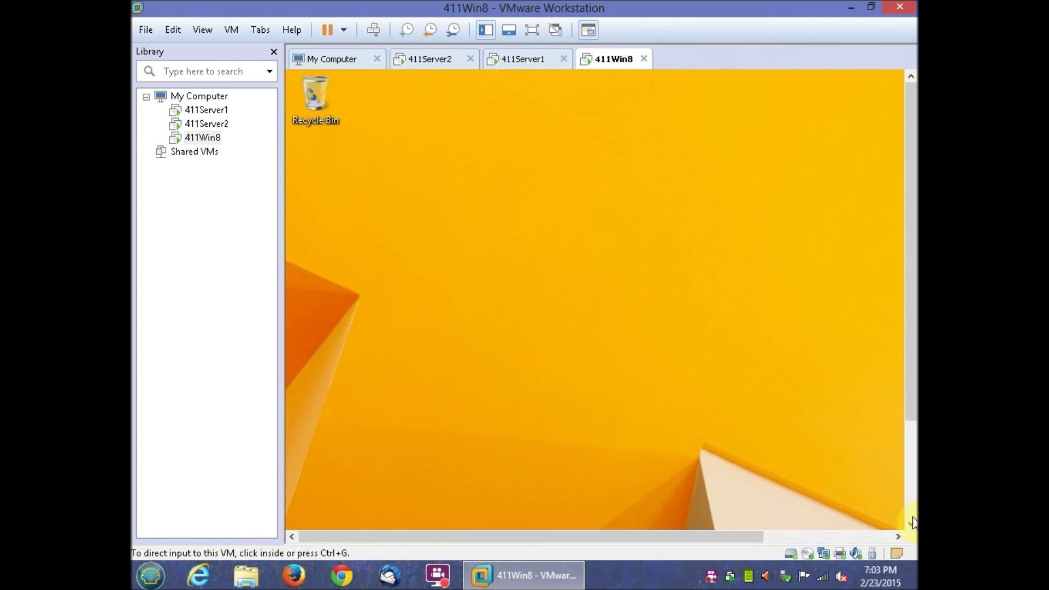